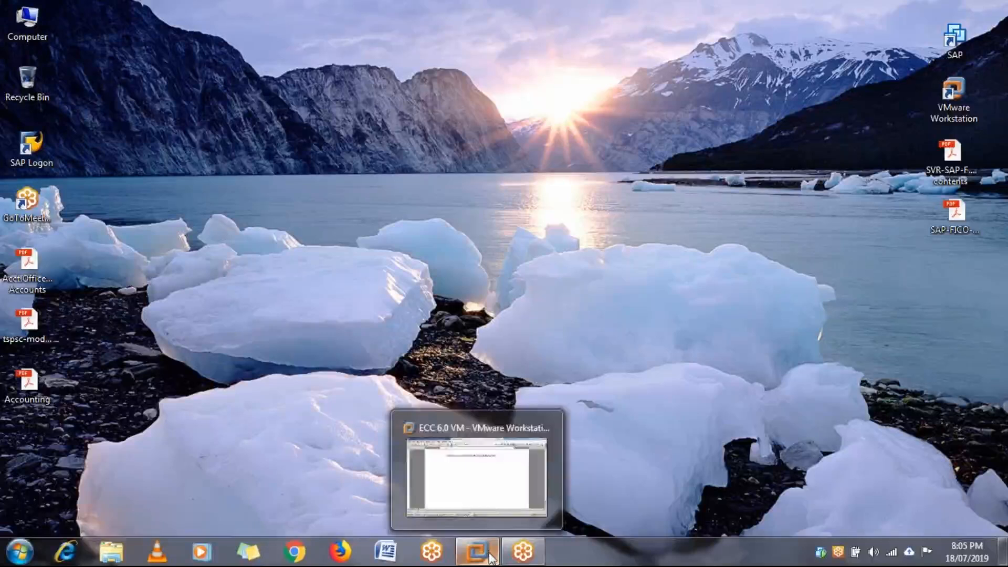
Step: Switch to the ECC 6.0 virtual machine and start a paragraph without underline, one blank line below the TAXATION heading
{"action": "left_click", "coordinate": [502, 484]}
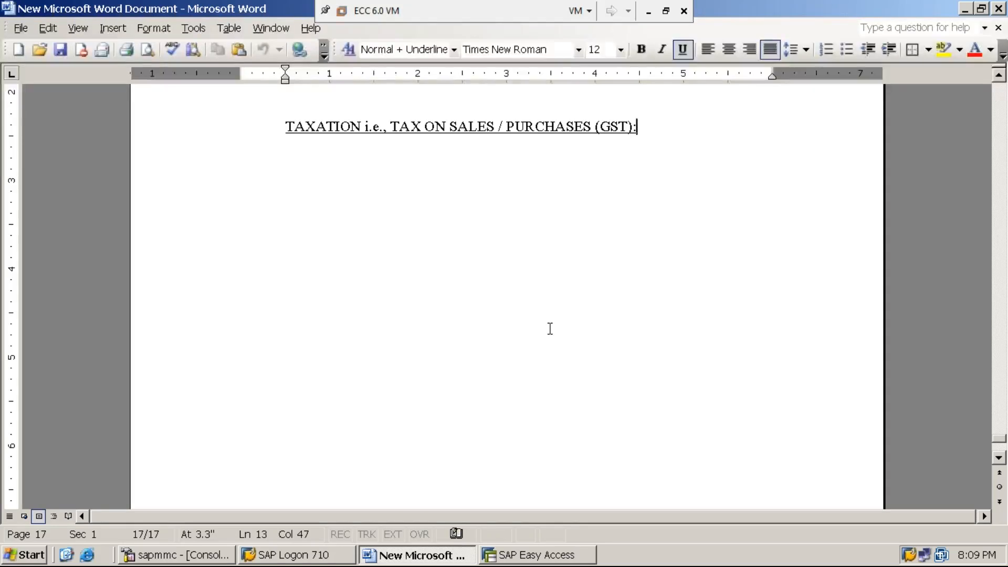
{"action": "key", "text": "Return"}
{"action": "key", "text": "Return"}
{"action": "type", "text": "sale"}
{"action": "key", "text": "BackSpace"}
{"action": "key", "text": "BackSpace"}
{"action": "key", "text": "BackSpace"}
{"action": "key", "text": "BackSpace"}
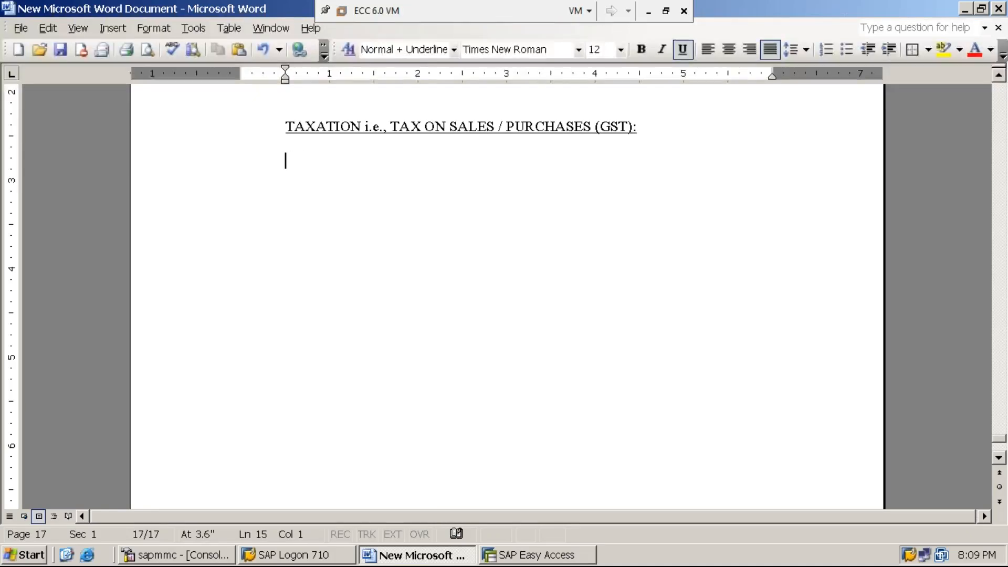
{"action": "key", "text": "ctrl+u"}
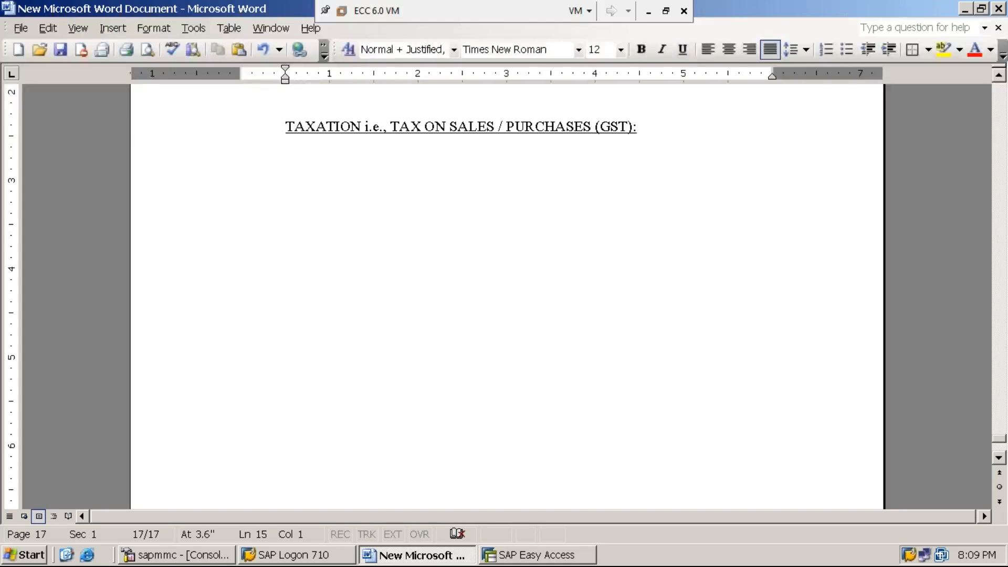
Step: Write the sentence 'SALES INVOICE IS ALSO CALLED AS “OUT GOING INVOICE / CUSTOMER INVOICE”.' under the heading
{"action": "type", "text": "SALES "}
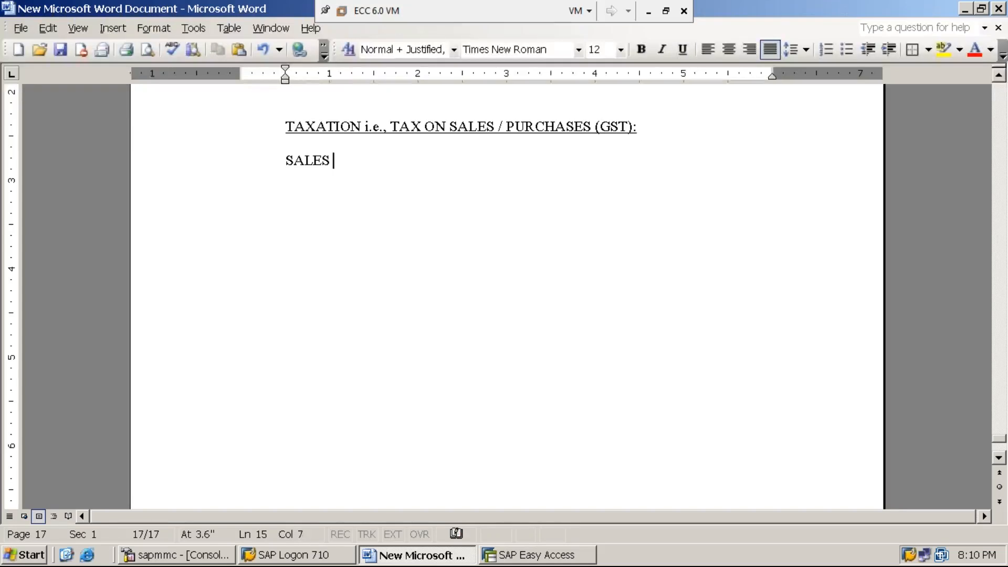
{"action": "type", "text": "INVOICE"}
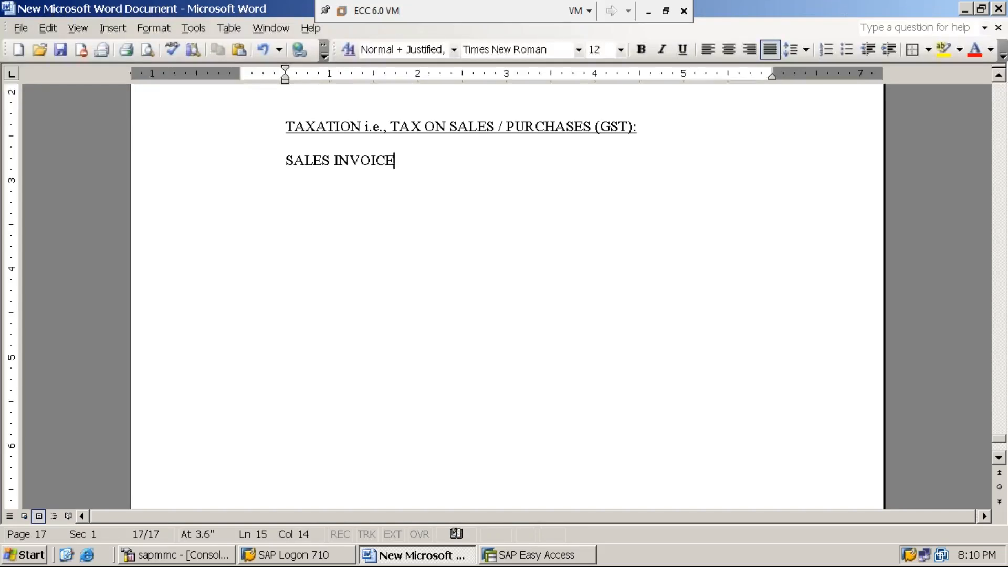
{"action": "type", "text": " IS ALSO CAL"}
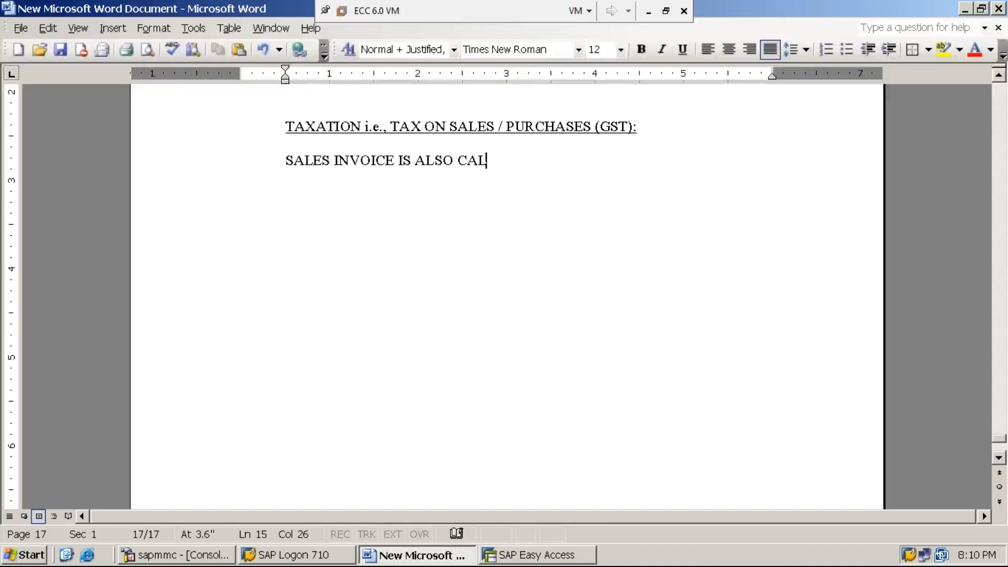
{"action": "type", "text": "LED AS \"OUT GOI"}
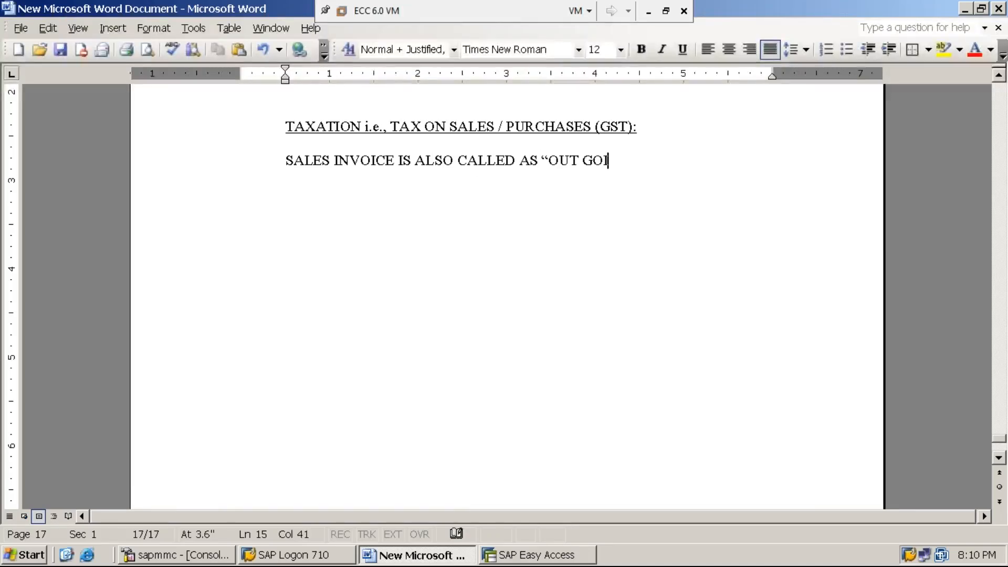
{"action": "type", "text": "NG INVOICE"}
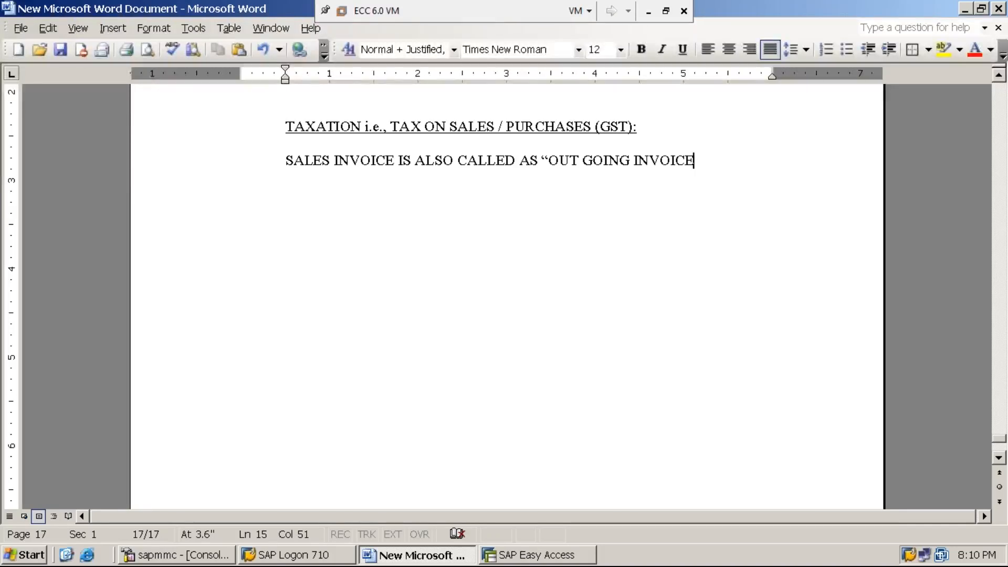
{"action": "type", "text": "/ CUSTOMER"}
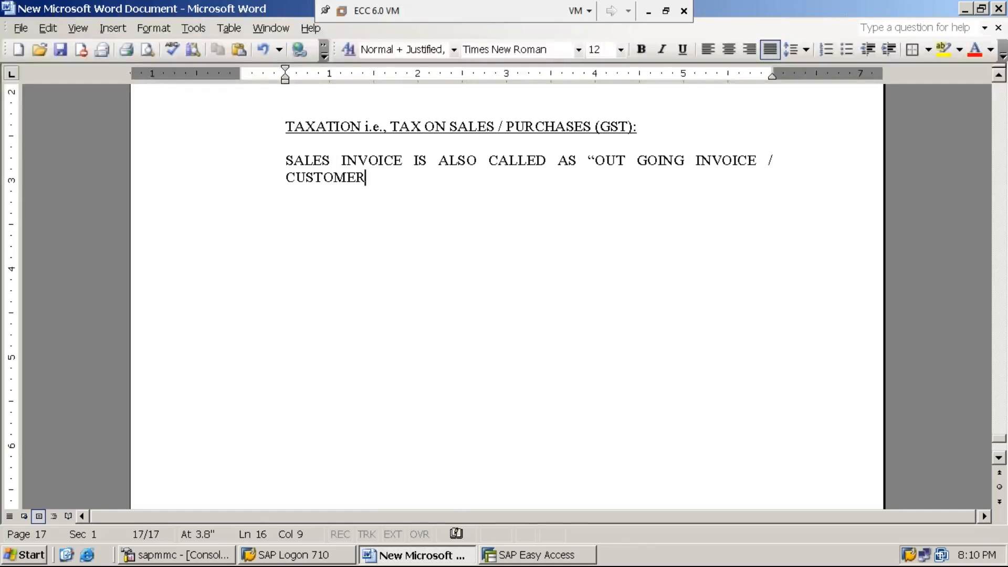
{"action": "type", "text": " INVOICE”."}
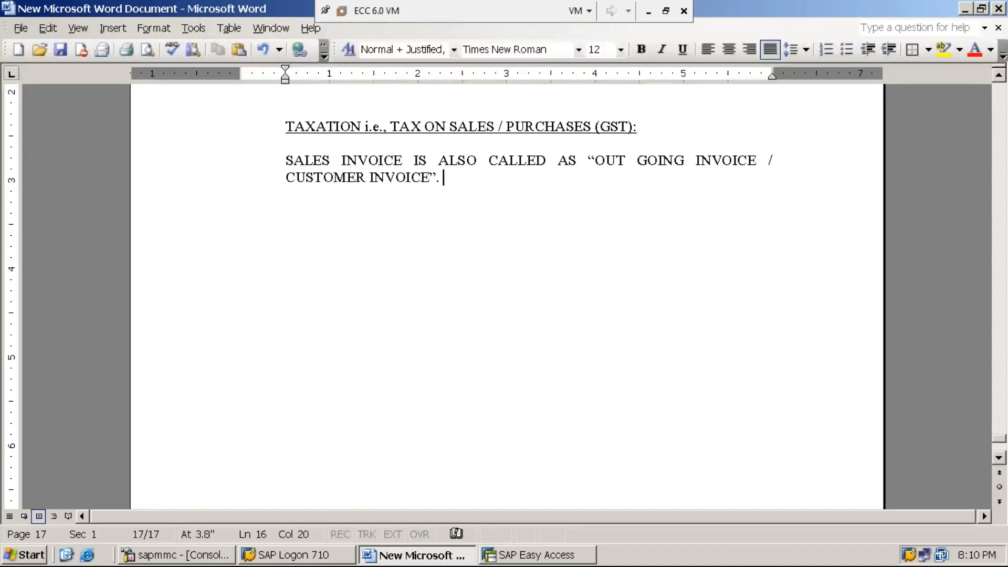
Step: Add 'PURCHASE INVOICE IS ALSO CALLED AS “INCOMING INVOICE / VENDOR INVOICE”.' on a new line below the sales invoice sentence
{"action": "key", "text": "Return"}
{"action": "type", "text": "PURCHASE INVOICE I"}
{"action": "type", "text": "S ALSO CALLED "}
{"action": "type", "text": "AS \""}
{"action": "type", "text": "IN"}
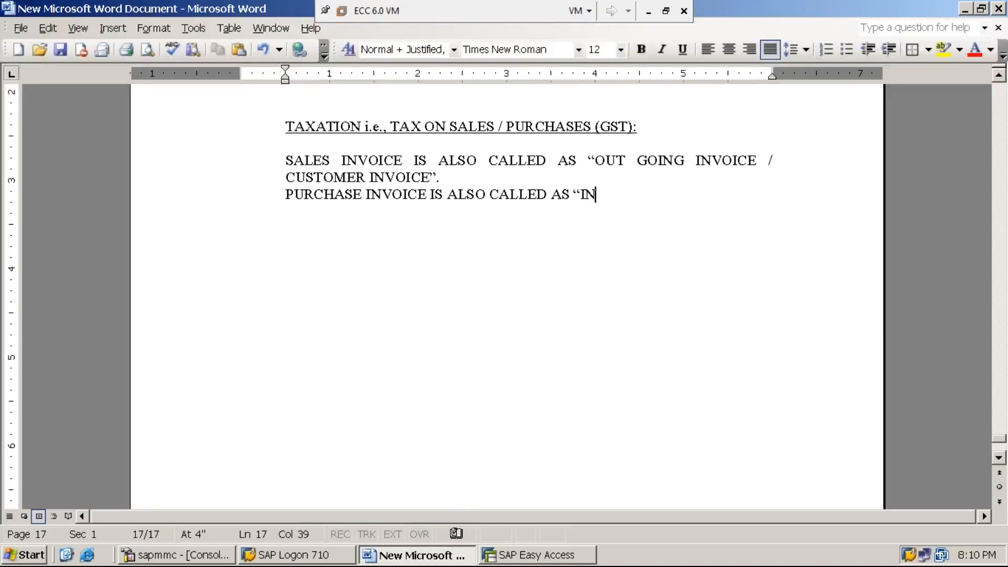
{"action": "type", "text": "COMING I"}
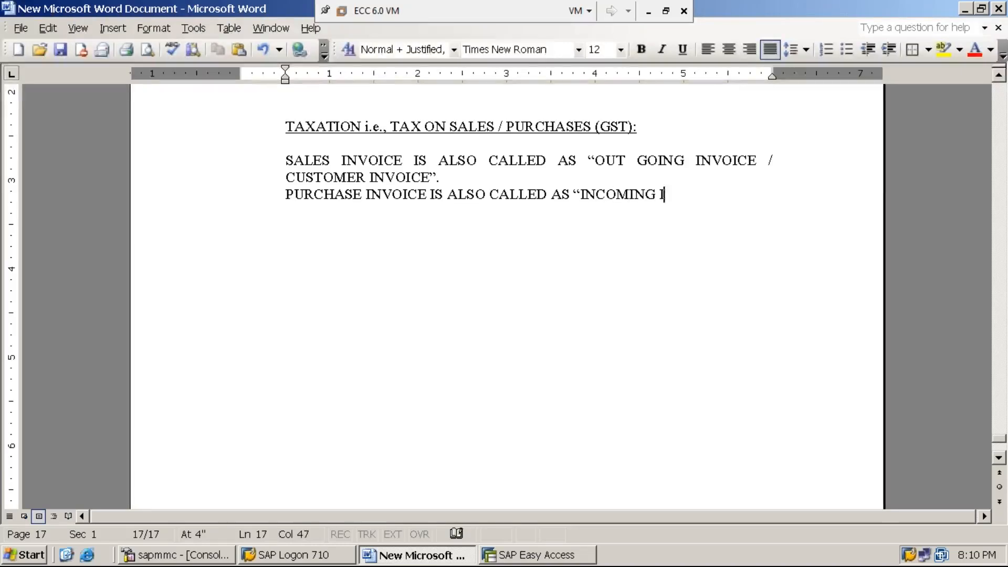
{"action": "type", "text": "NVOICE /"}
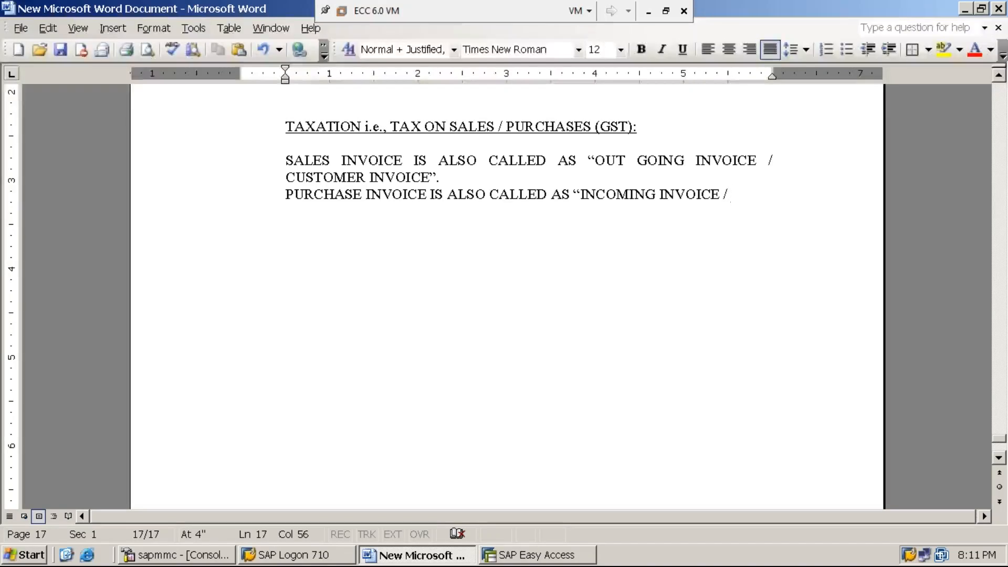
{"action": "type", "text": "VENDOR INCOI"}
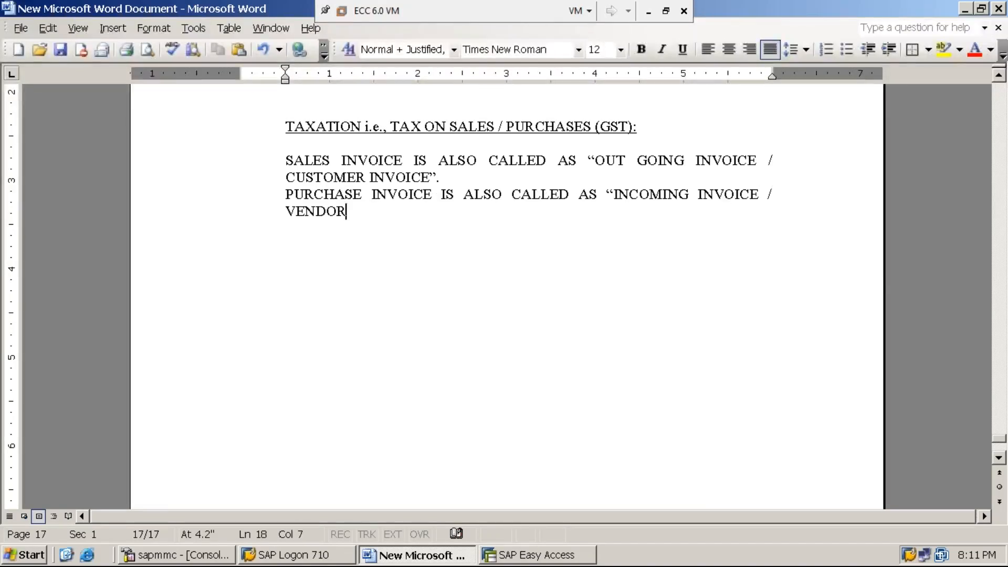
{"action": "key", "text": "BackSpace"}
{"action": "key", "text": "BackSpace"}
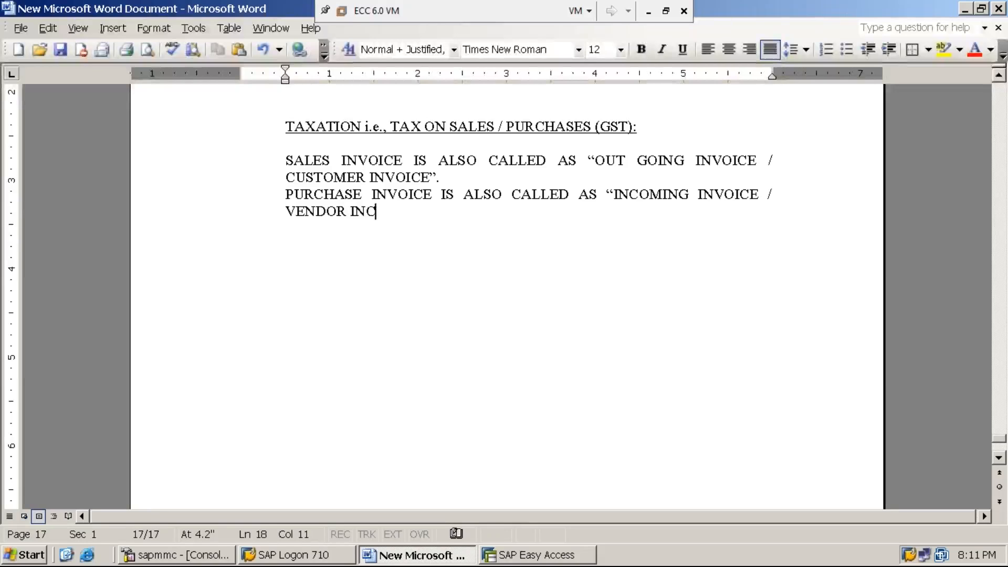
{"action": "key", "text": "BackSpace"}
{"action": "type", "text": "VOICE\""}
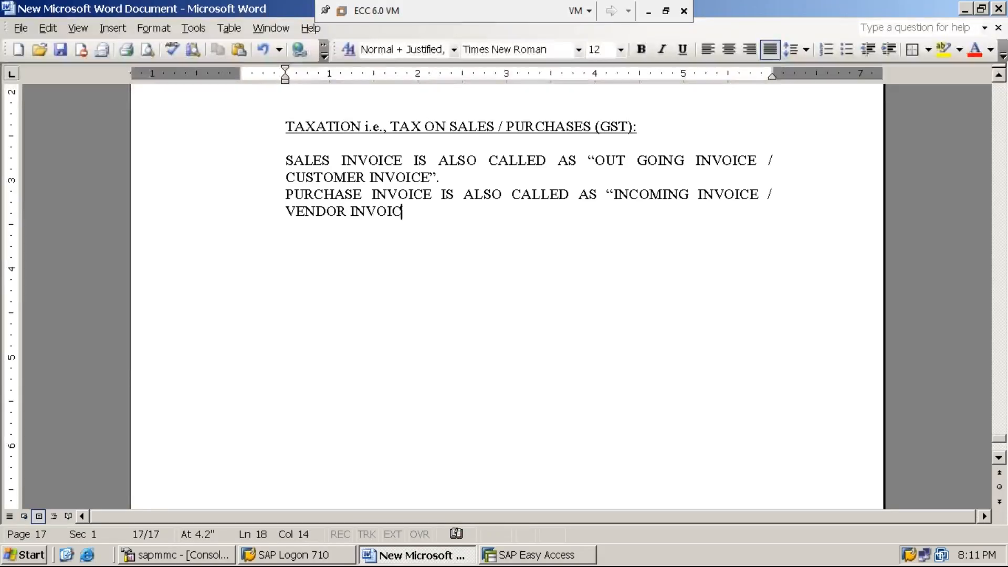
{"action": "type", "text": "."}
Step: After a blank line, write 'IN CASE OF PURCHASES AND SALES BOTH PURCHASE VALUE AND SALES VALUE IS INCLUSIVE OF TAX'
{"action": "key", "text": "Return"}
{"action": "key", "text": "Return"}
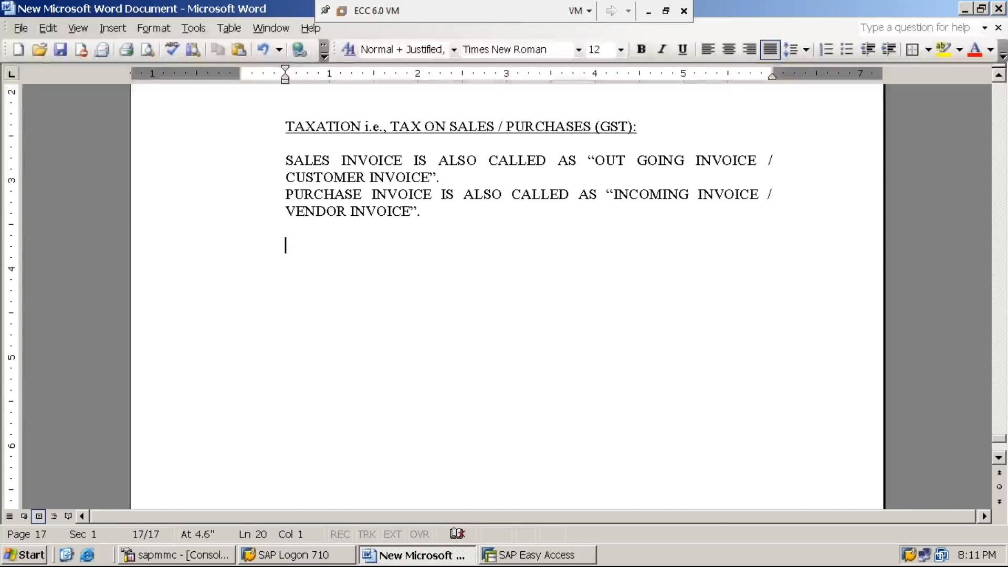
{"action": "type", "text": "I"}
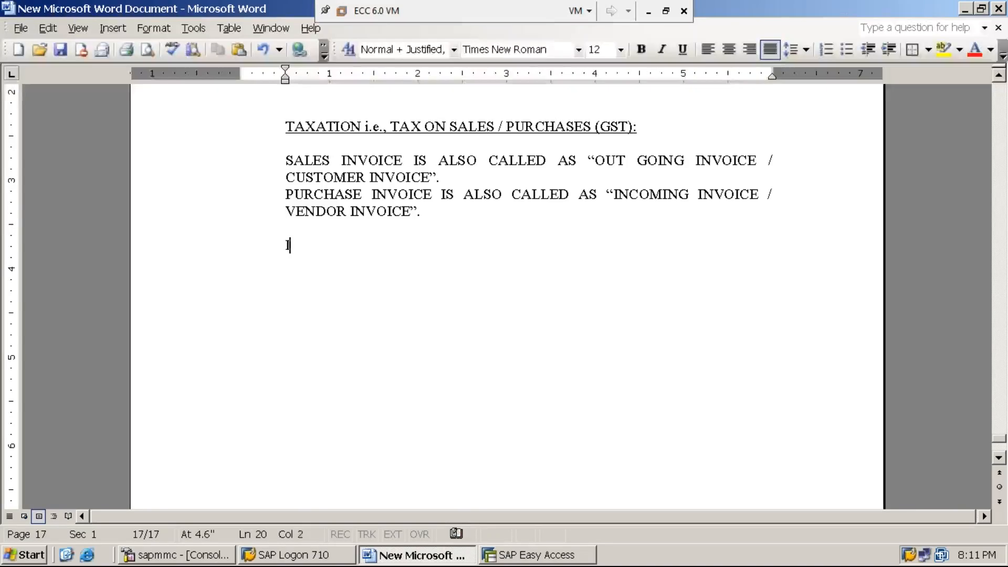
{"action": "type", "text": "N CASE OF P"}
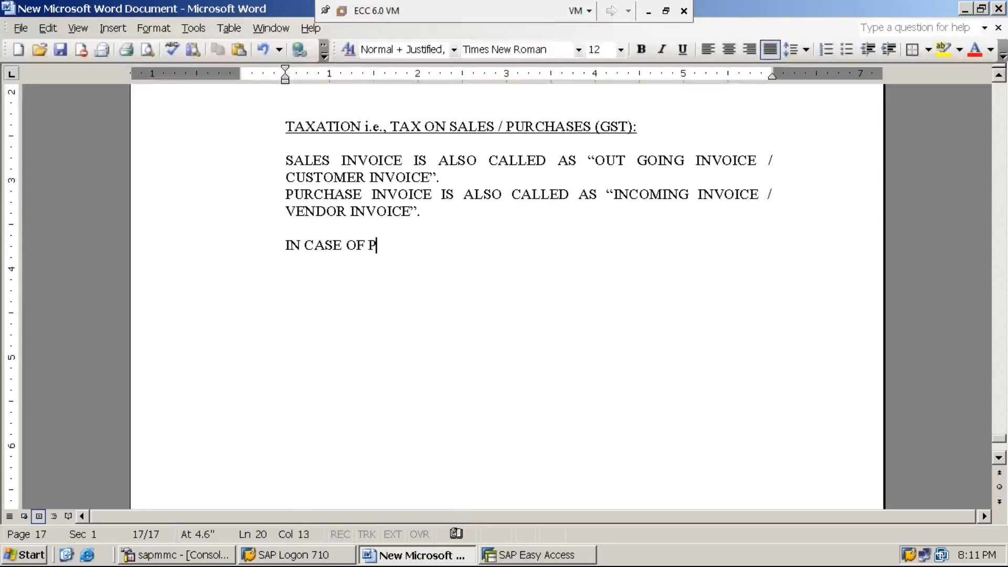
{"action": "type", "text": "URCHASE"}
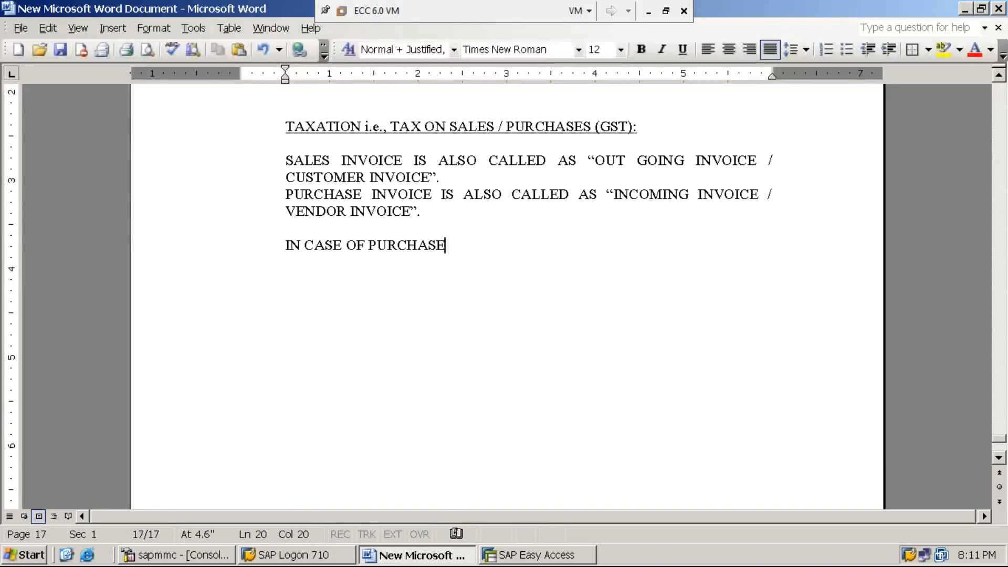
{"action": "type", "text": "S AND SLAE="}
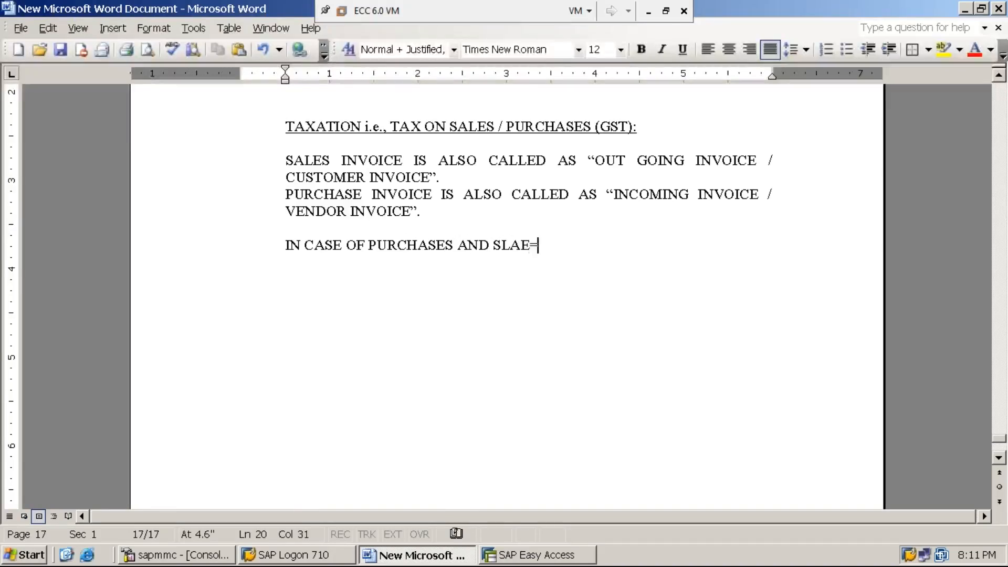
{"action": "key", "text": "BackSpace"}
{"action": "key", "text": "BackSpace"}
{"action": "key", "text": "BackSpace"}
{"action": "key", "text": "BackSpace"}
{"action": "type", "text": "ALES BOT"}
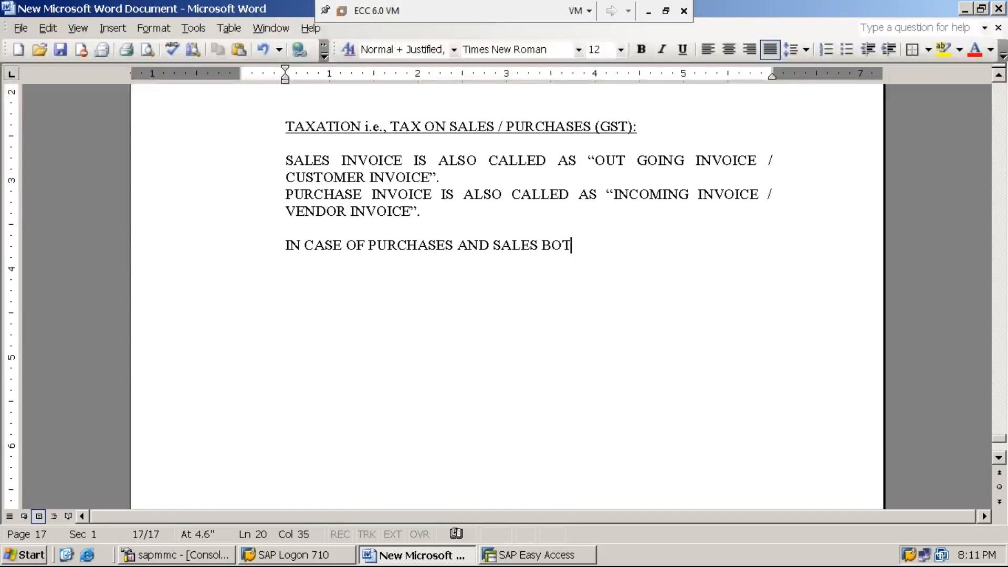
{"action": "type", "text": "H PURCH"}
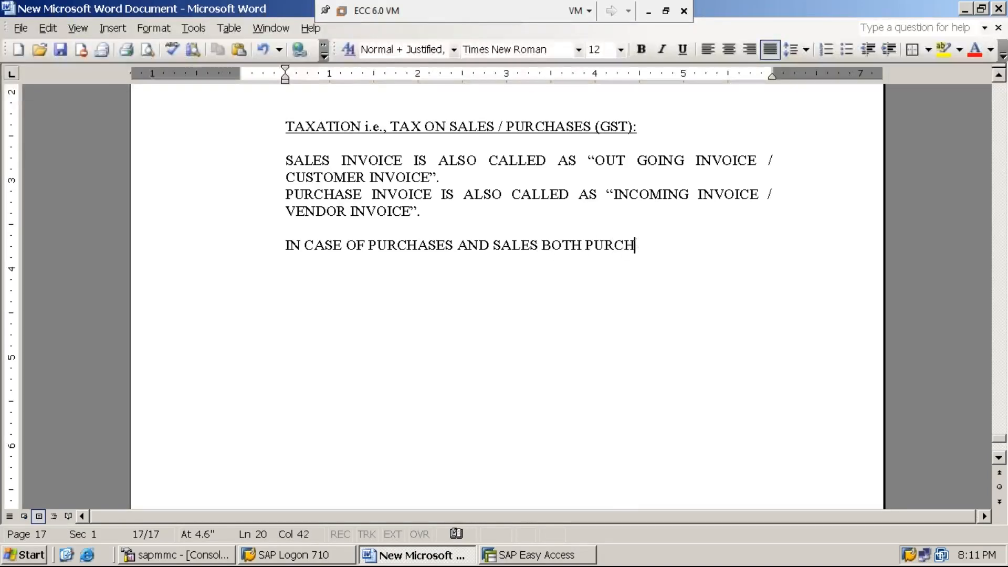
{"action": "type", "text": "ASE VALU"}
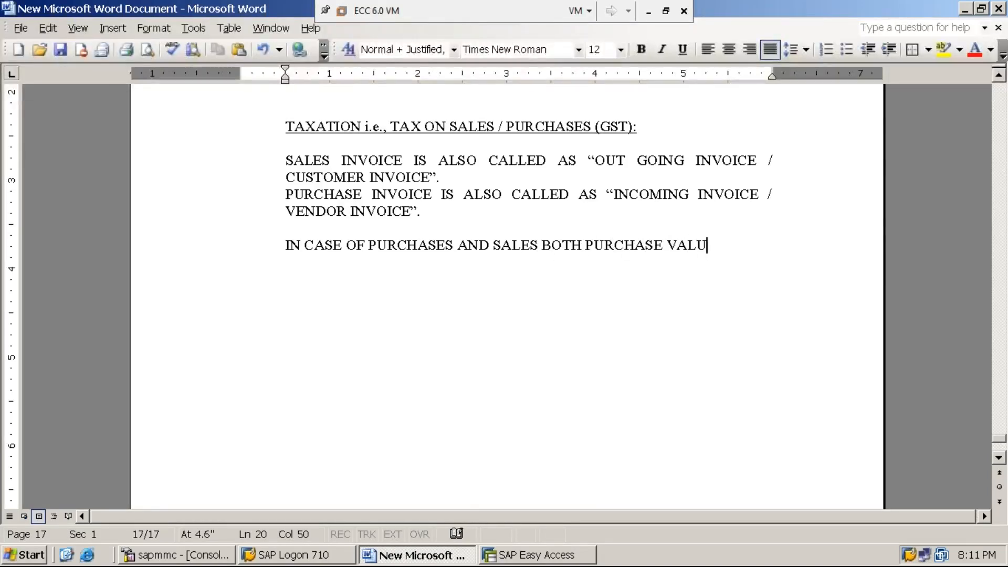
{"action": "type", "text": "E AND SALES VALUE IS INCLUSIVE OF TAX"}
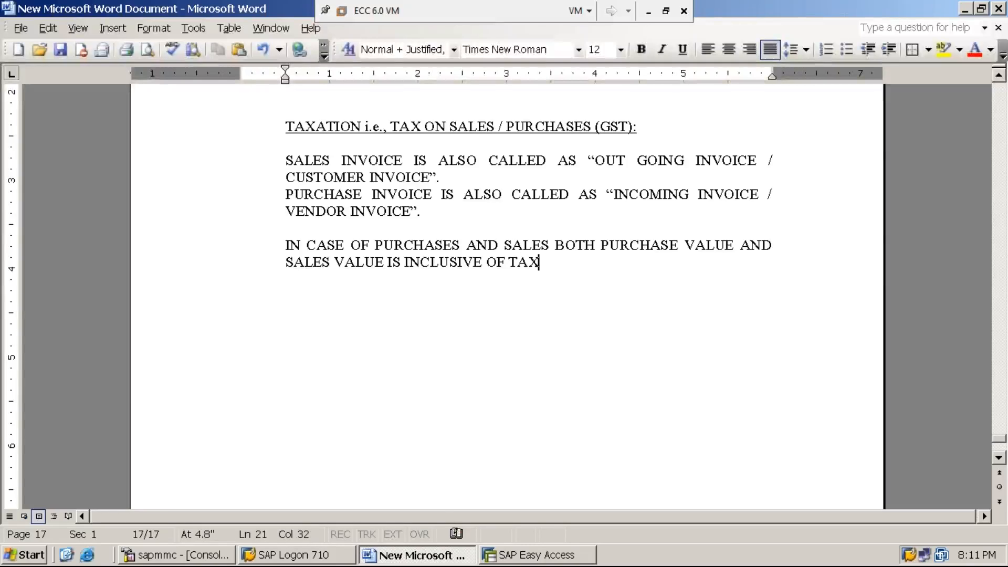
Step: Continue the sentence after 'INCLUSIVE OF TAX' with 'i.e., GST (GOODS & SERVICE'
{"action": "type", "text": " i.e., GST (GOD"}
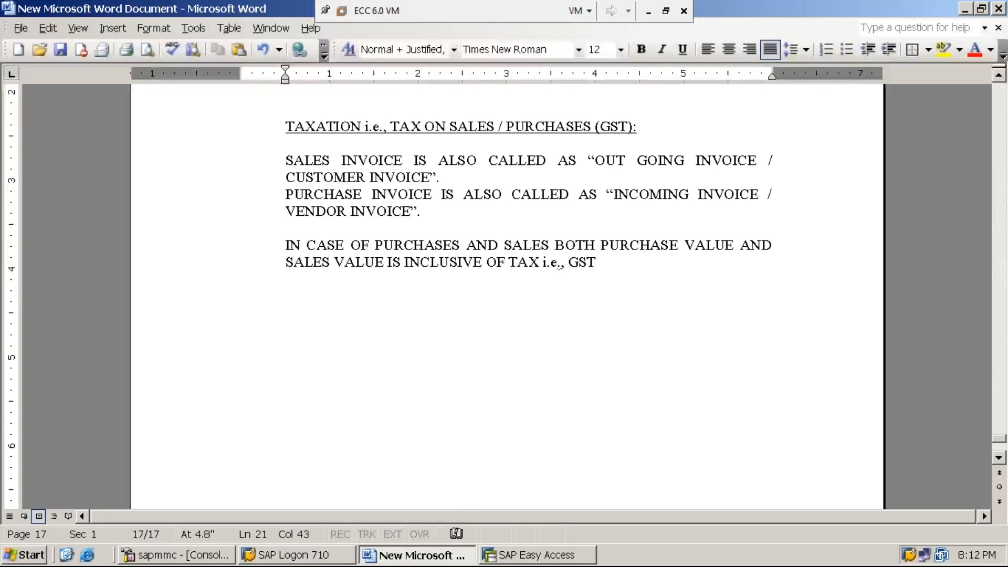
{"action": "type", "text": "SS"}
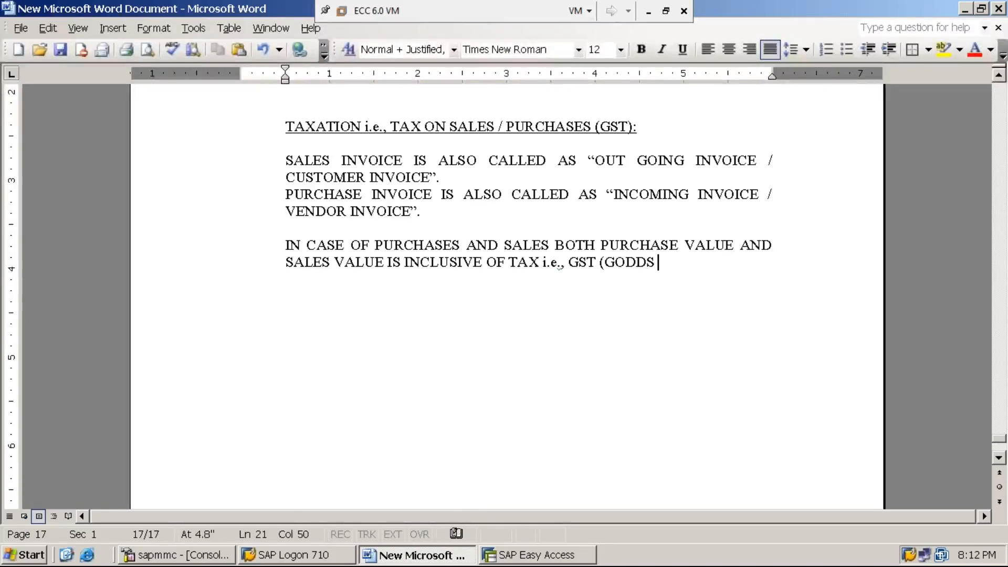
{"action": "key", "text": "BackSpace"}
{"action": "key", "text": "BackSpace"}
{"action": "key", "text": "BackSpace"}
{"action": "type", "text": "ODS "}
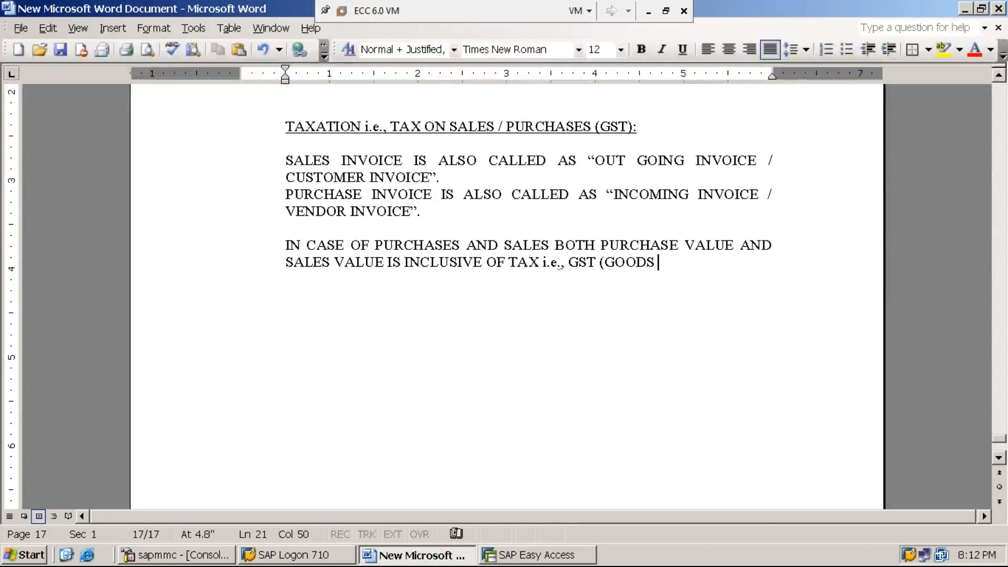
{"action": "type", "text": "& SERVICE"}
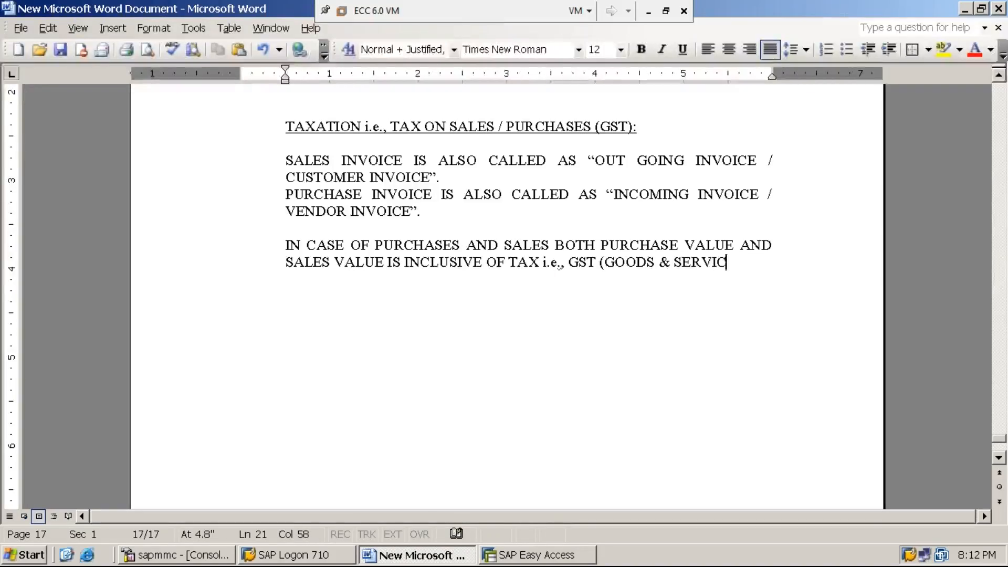
Step: Replace the ampersand between GOODS and SERVICE with 'AND', and end the paragraph with 'TAX)'
{"action": "key", "text": "Left"}
{"action": "key", "text": "Left"}
{"action": "key", "text": "Left"}
{"action": "key", "text": "Left"}
{"action": "key", "text": "Left"}
{"action": "key", "text": "Left"}
{"action": "key", "text": "Left"}
{"action": "key", "text": "Left"}
{"action": "key", "text": "BackSpace"}
{"action": "type", "text": "AND"}
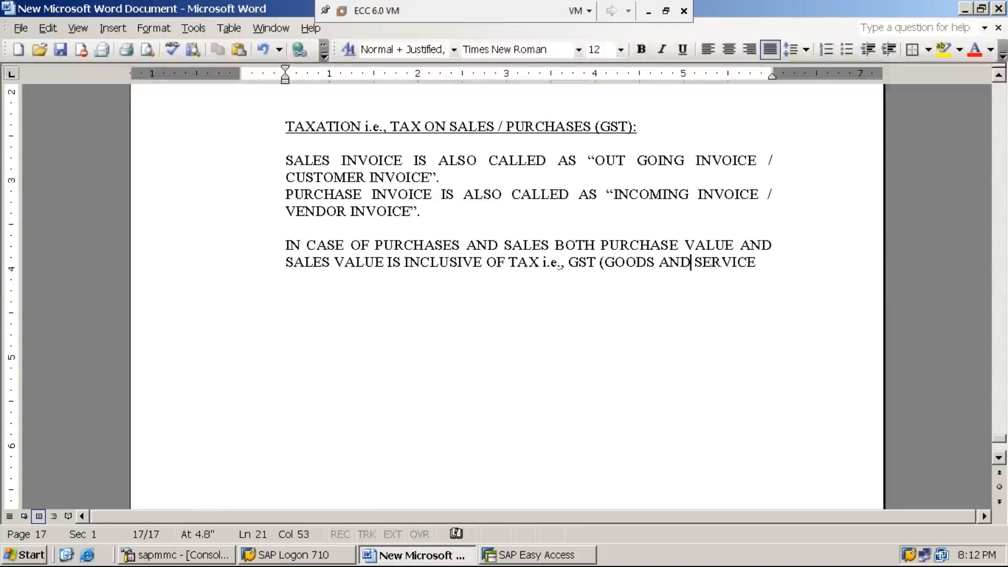
{"action": "key", "text": "End"}
{"action": "type", "text": "TA"}
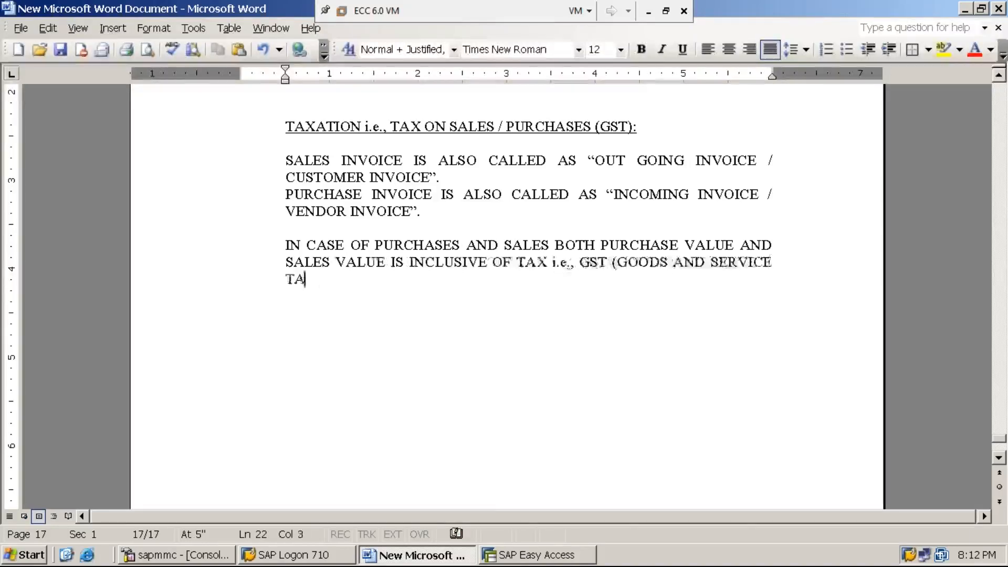
{"action": "type", "text": "X)"}
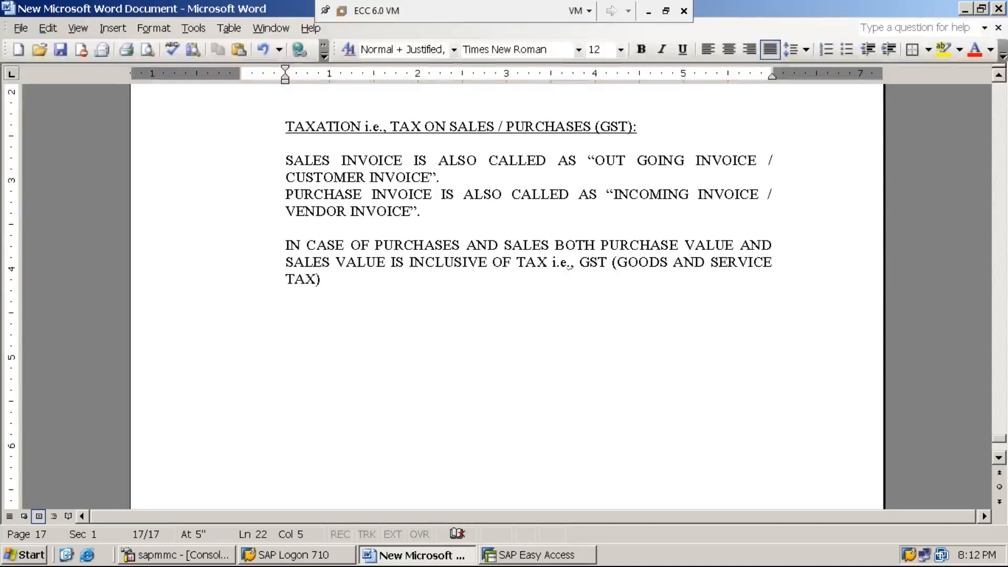
Step: After a blank line below the TAX) paragraph, write 'ALWAYS BUSINESS HAS TO PROCESS SALES AND PURCHASES'
{"action": "key", "text": "Return"}
{"action": "key", "text": "Return"}
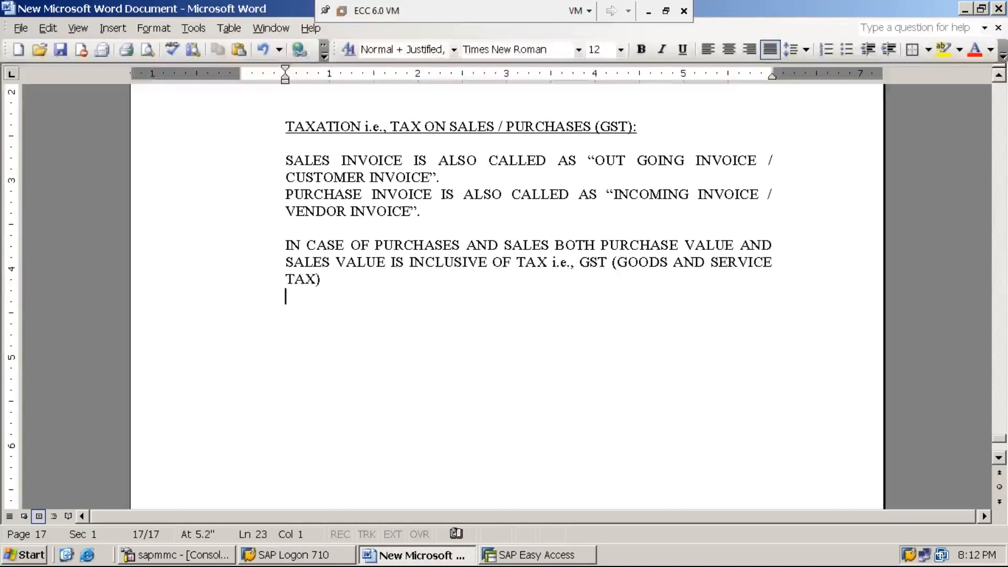
{"action": "type", "text": "ALWAYS"}
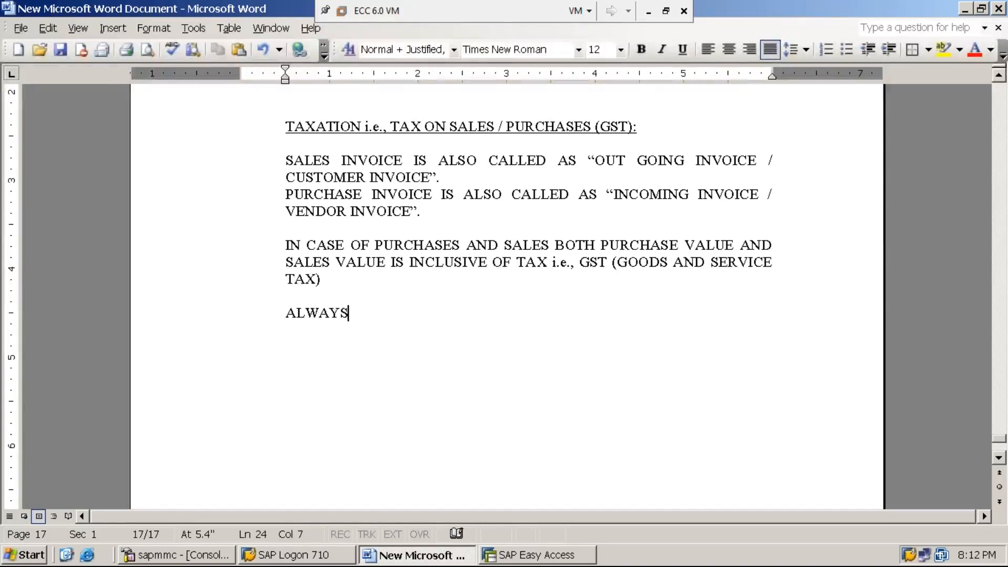
{"action": "type", "text": " BUSINESS HA"}
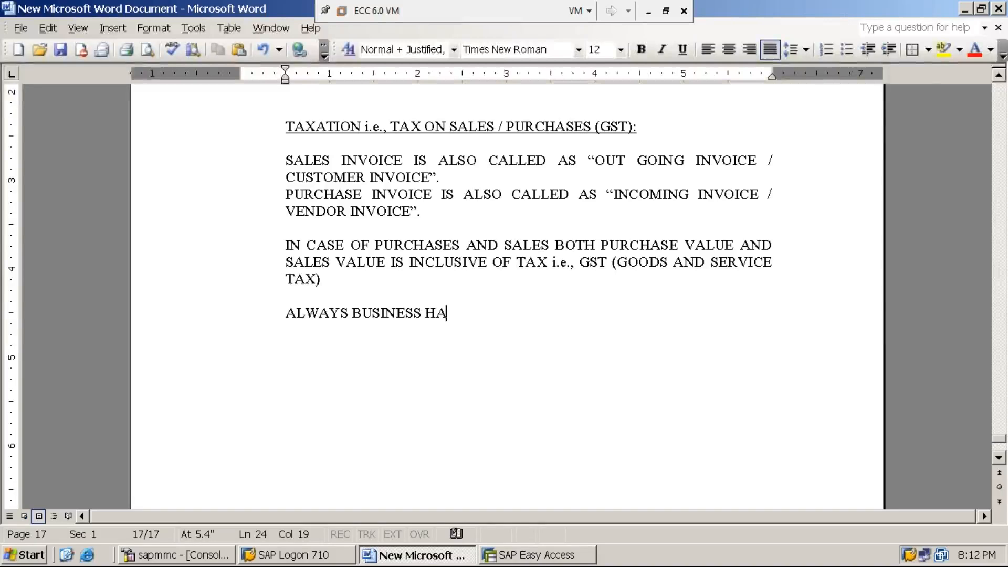
{"action": "type", "text": "S TO PROCESS "}
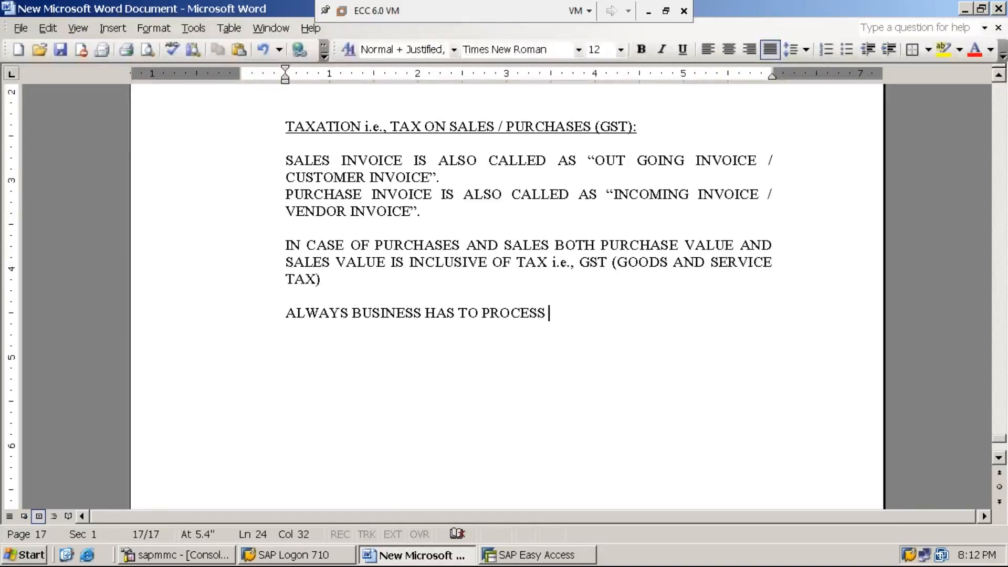
{"action": "type", "text": "SLAES"}
{"action": "key", "text": "BackSpace"}
{"action": "key", "text": "BackSpace"}
{"action": "key", "text": "BackSpace"}
{"action": "key", "text": "BackSpace"}
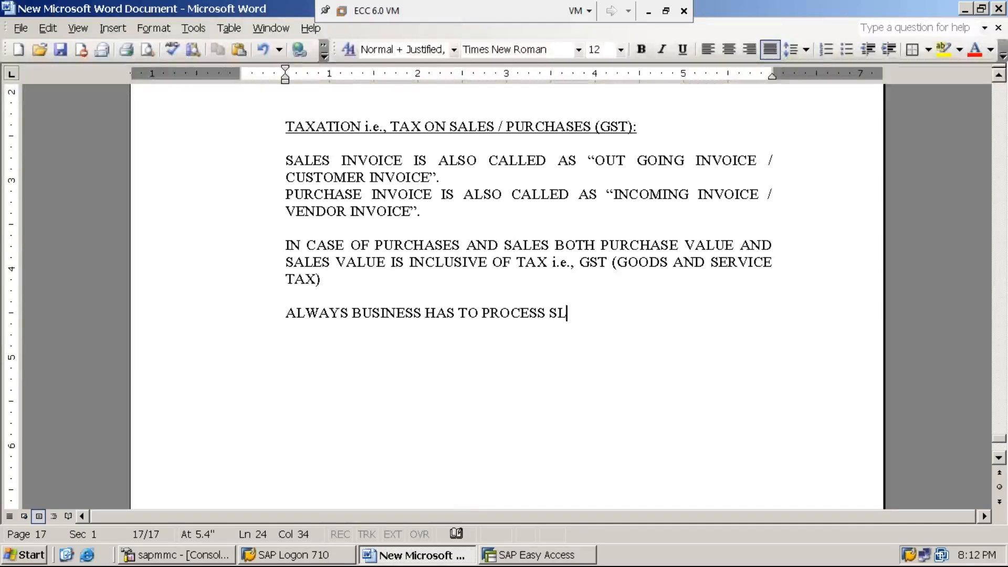
{"action": "type", "text": "ALES AND "}
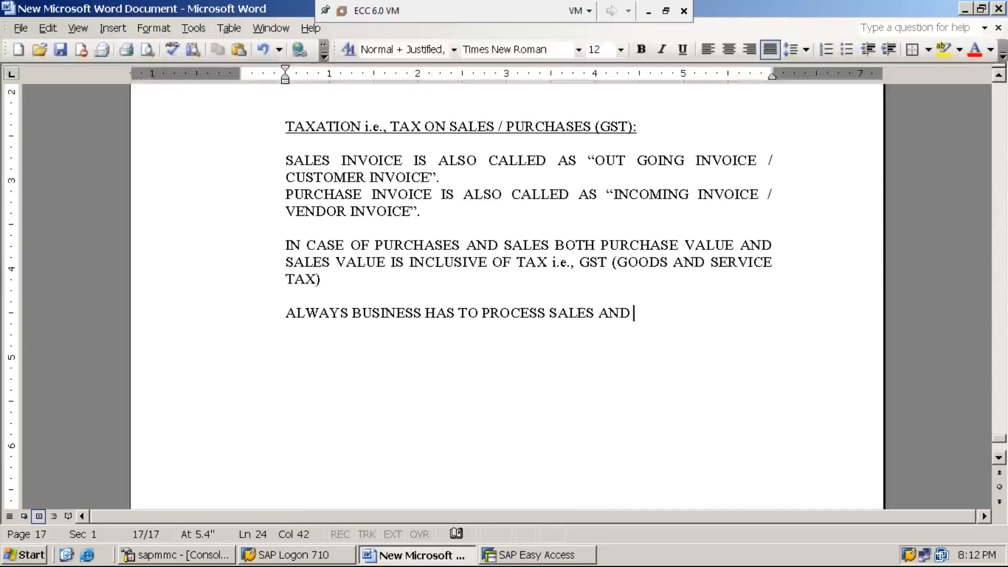
{"action": "type", "text": "PUR"}
{"action": "type", "text": "SES"}
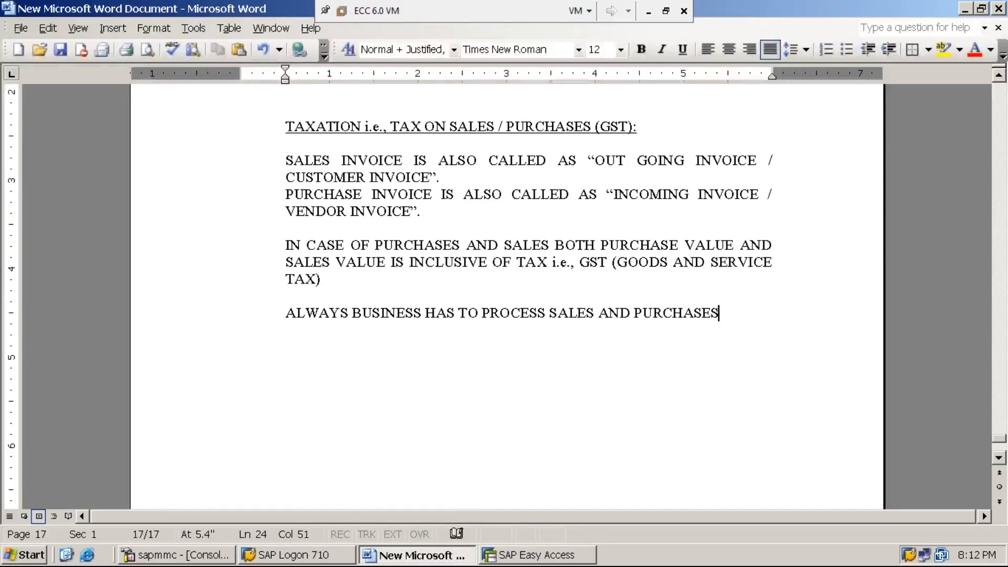
Step: Complete the sentence about processing sales and purchases with 'ALONG WITH TAX i.e., GST'
{"action": "type", "text": " ALON"}
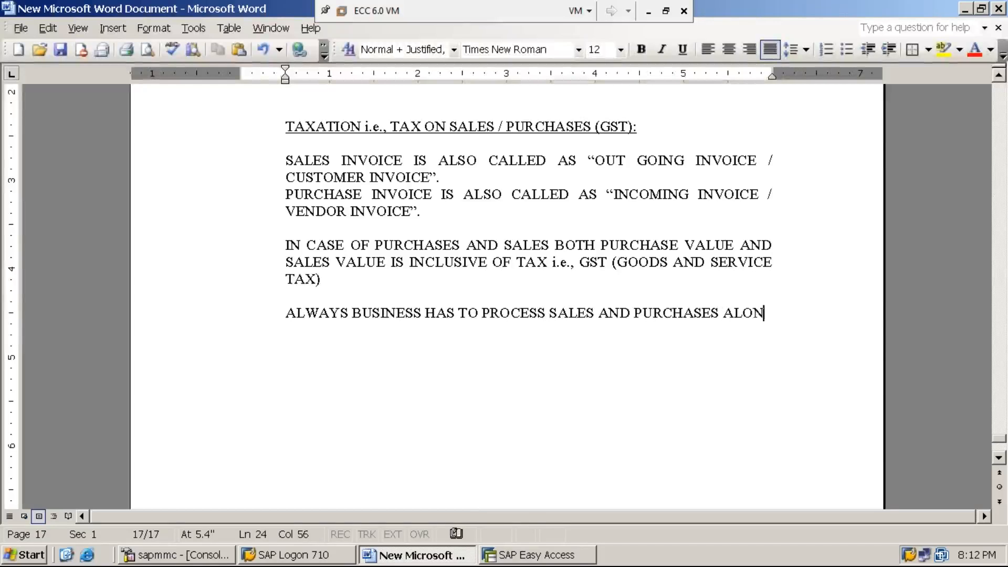
{"action": "type", "text": "G WITH TAX "}
{"action": "type", "text": "i.e., "}
{"action": "type", "text": "with g"}
{"action": "key", "text": "BackSpace"}
{"action": "key", "text": "BackSpace"}
{"action": "key", "text": "BackSpace"}
{"action": "key", "text": "BackSpace"}
{"action": "key", "text": "BackSpace"}
{"action": "key", "text": "BackSpace"}
{"action": "type", "text": "GST"}
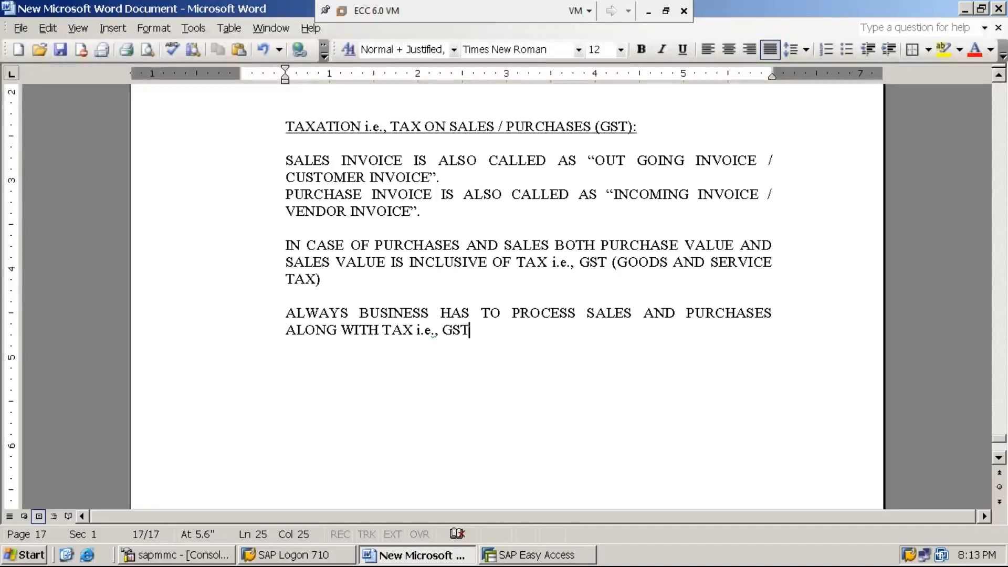
Step: After a blank line, start a new paragraph with 'GST IN CASE OF SALES MADE BY THE BUSINESS IS CALLES'
{"action": "key", "text": "Return"}
{"action": "key", "text": "Return"}
{"action": "type", "text": "GST "}
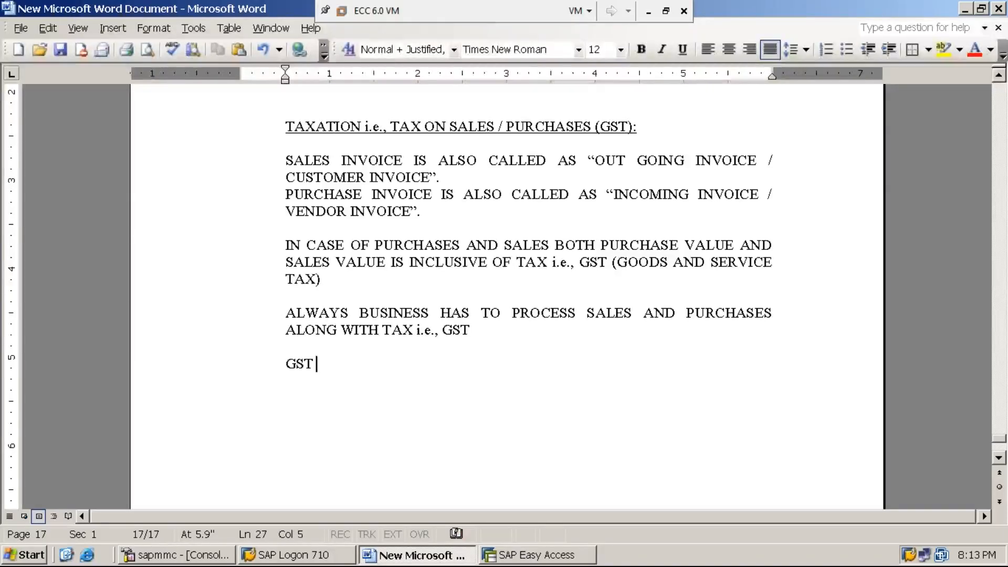
{"action": "type", "text": "IN CASE OF SALES MA"}
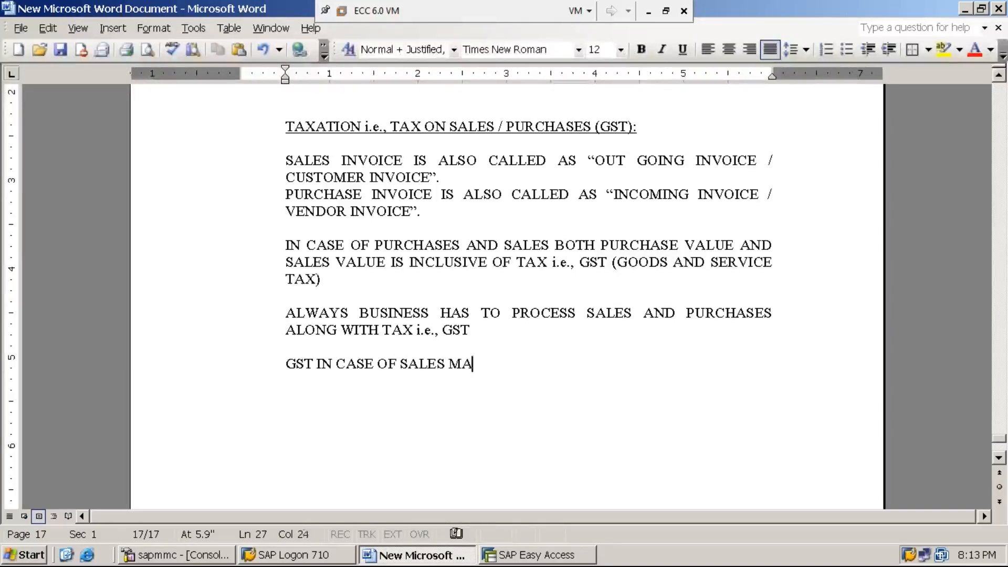
{"action": "type", "text": "DE BY THE O"}
{"action": "key", "text": "BackSpace"}
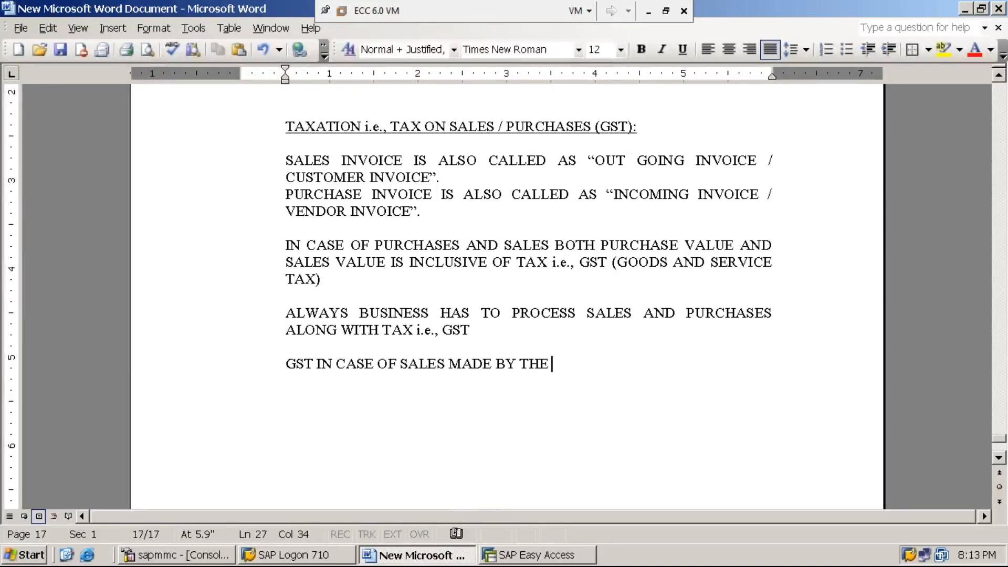
{"action": "type", "text": "BUSINESS "}
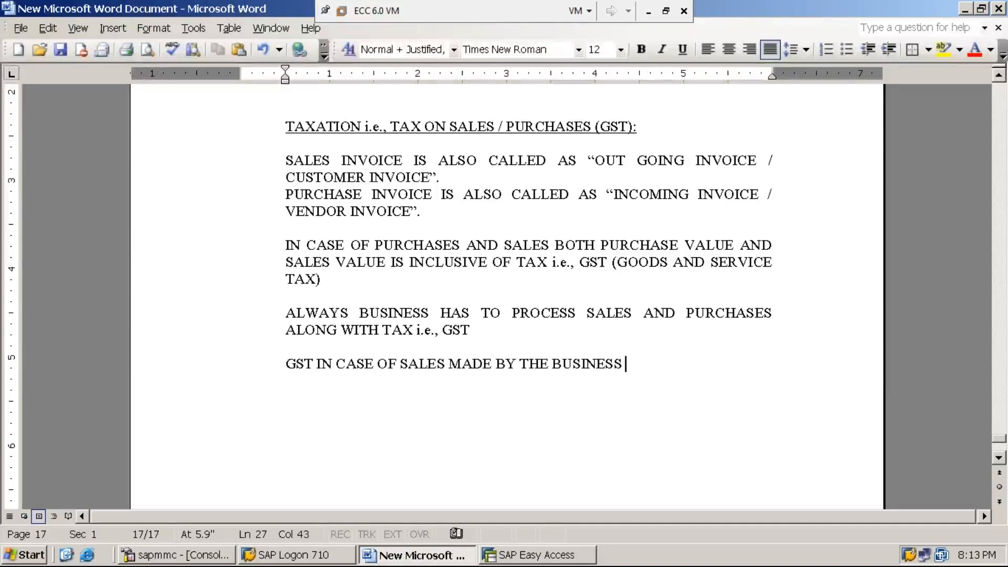
{"action": "type", "text": "IS CALLES "}
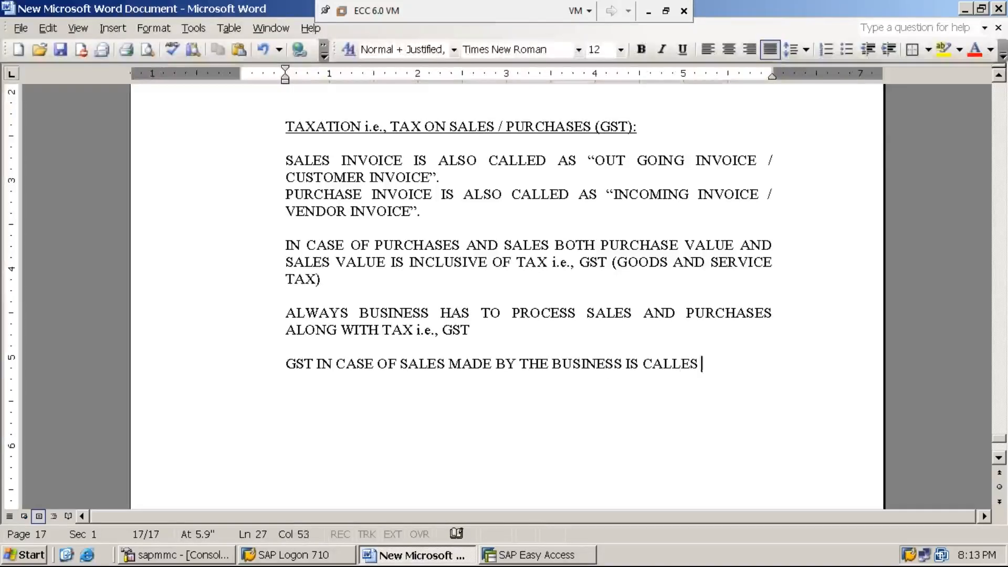
Step: Complete the GST on sales sentence with 'AS GST ON SALES (OR) OUT PUT TAX (OR) GST ON OUT PUT'
{"action": "type", "text": "AS GST ON SALES (OR)"}
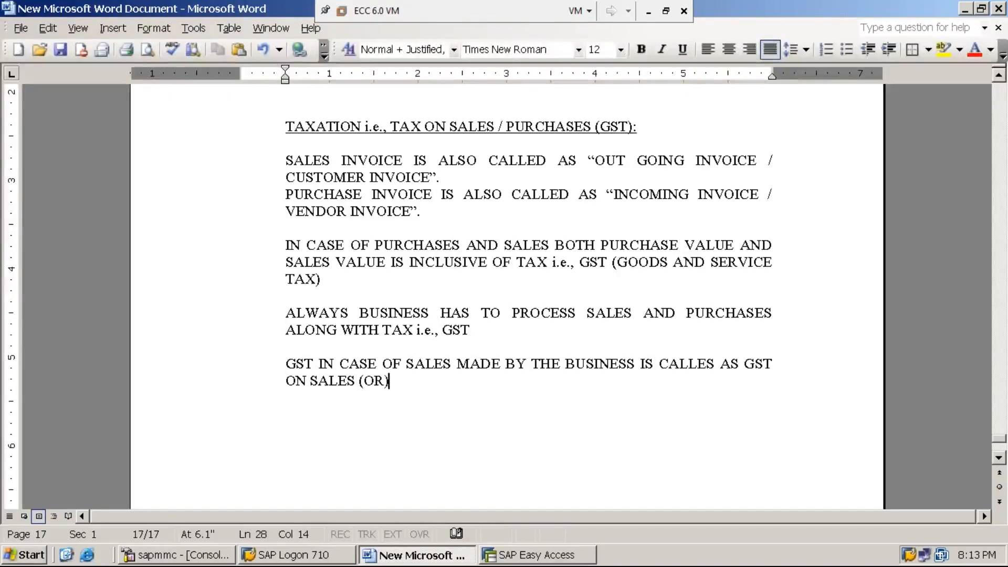
{"action": "type", "text": " OUT PUT TAX"}
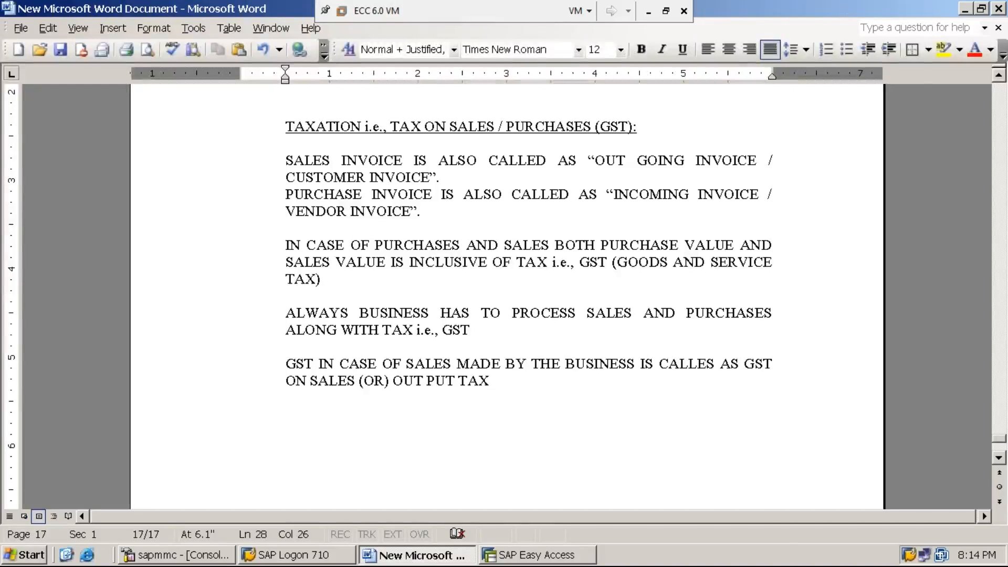
{"action": "type", "text": " ("}
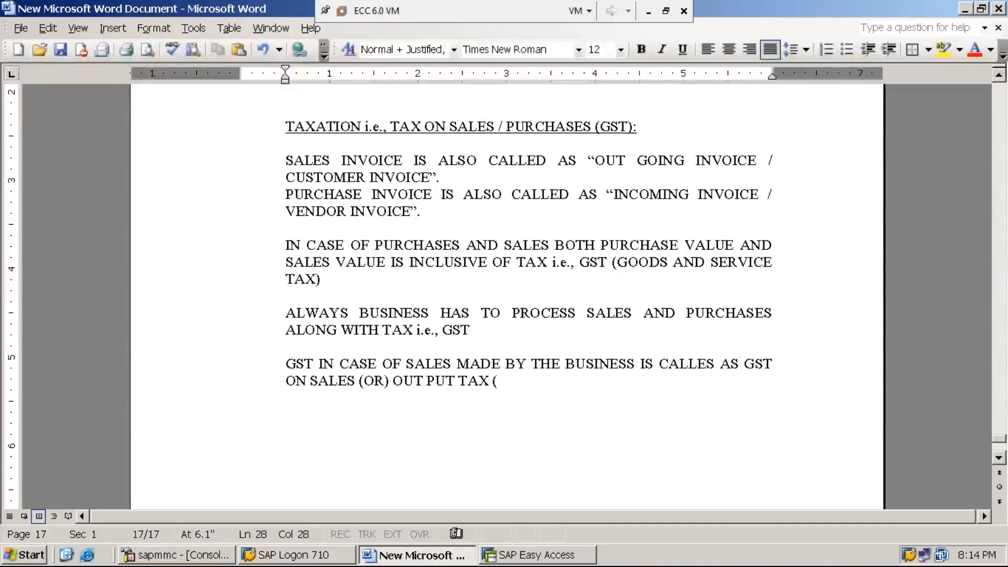
{"action": "type", "text": "OR) G"}
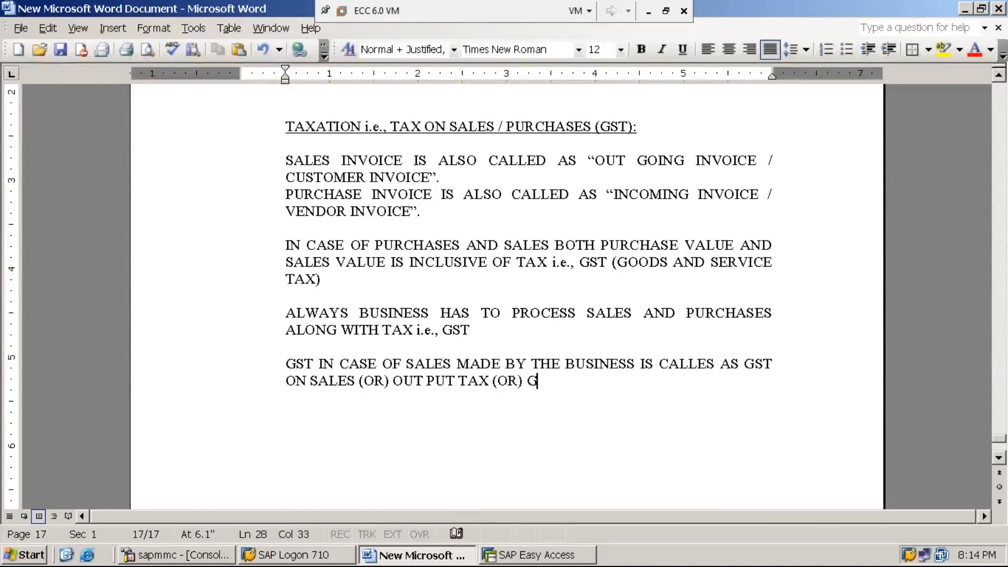
{"action": "type", "text": "ST ON OUT "}
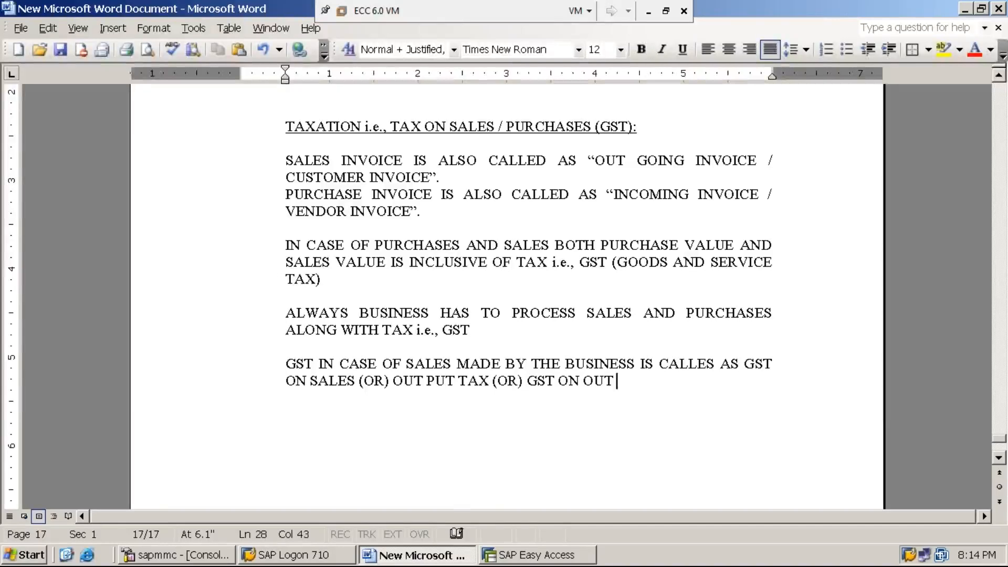
{"action": "type", "text": "PUT"}
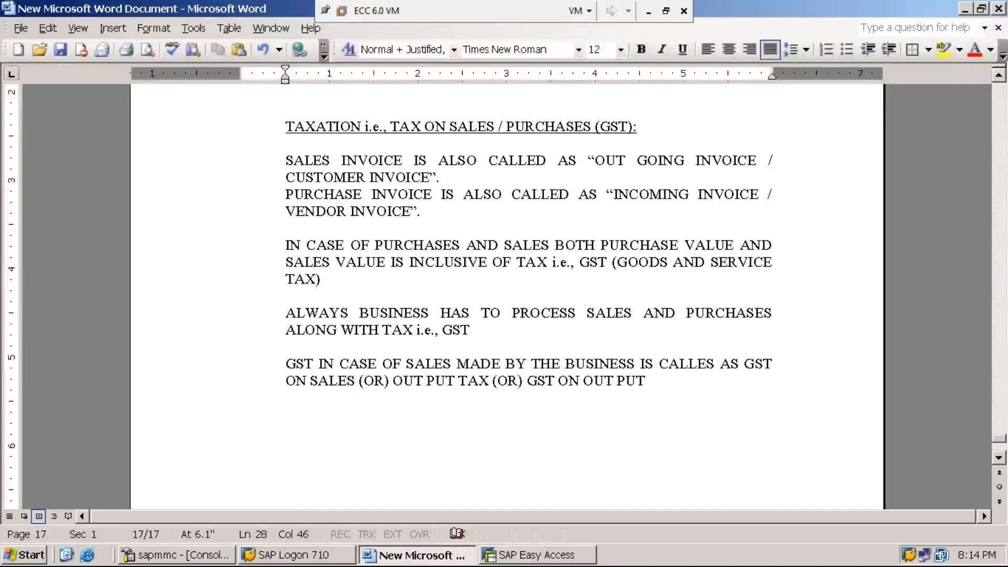
Step: After a blank line, start a new paragraph with 'GST IN CASE OF PURCHASES MADE BY THE BUSINESS IS CALLED AS'
{"action": "key", "text": "Return"}
{"action": "key", "text": "Return"}
{"action": "type", "text": "GST IN CASE OF "}
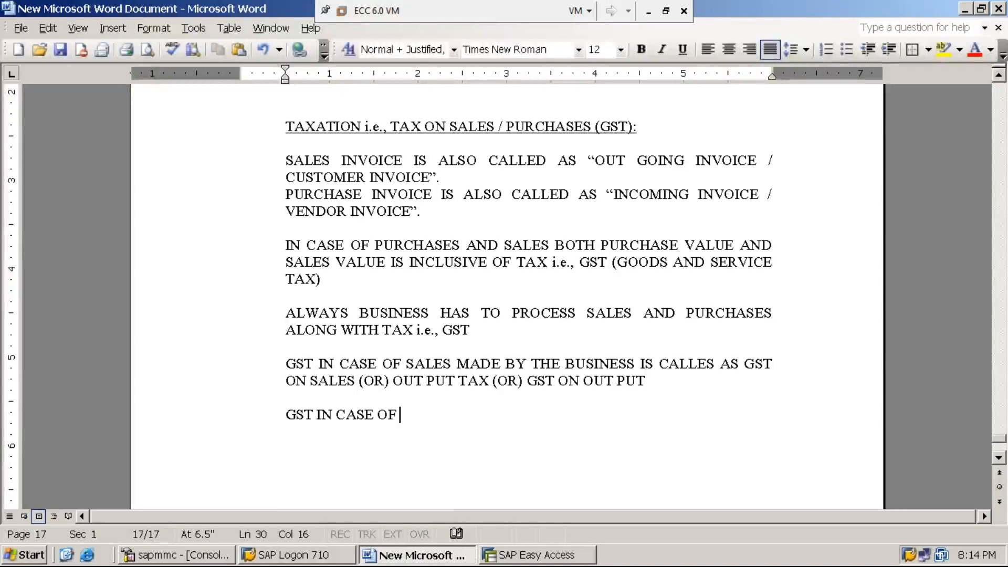
{"action": "type", "text": "PURCHASE"}
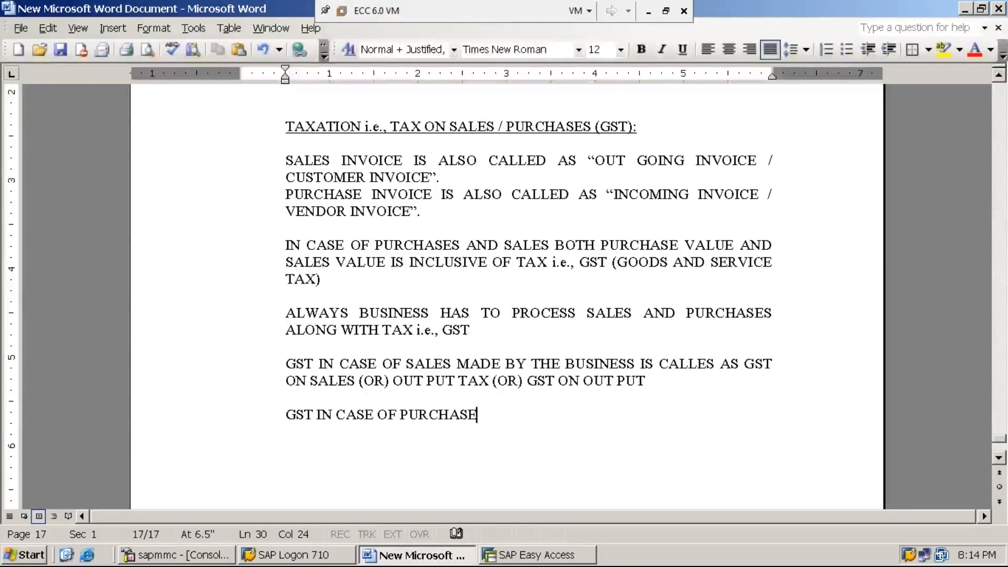
{"action": "type", "text": "S MADE B"}
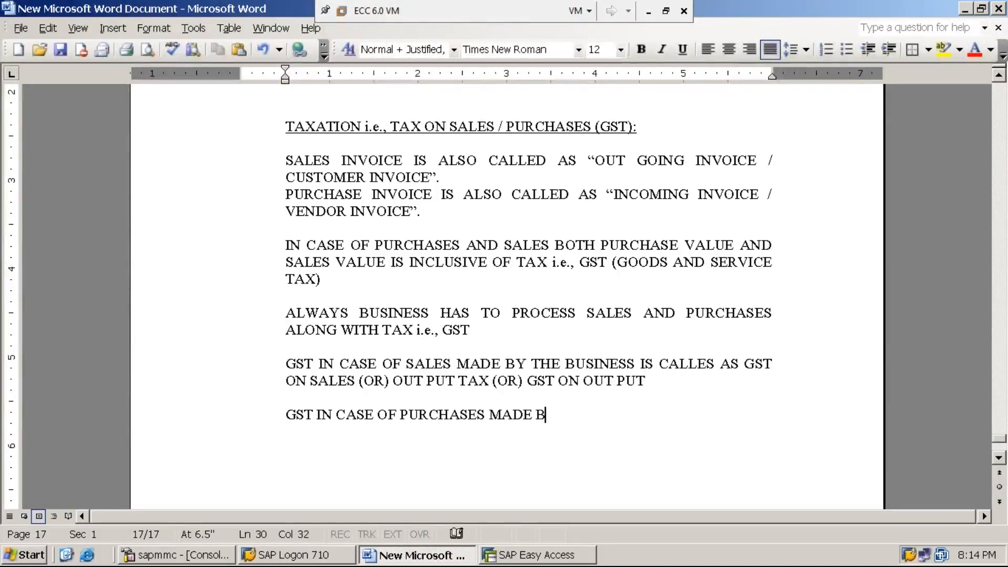
{"action": "type", "text": "Y THE BUSI"}
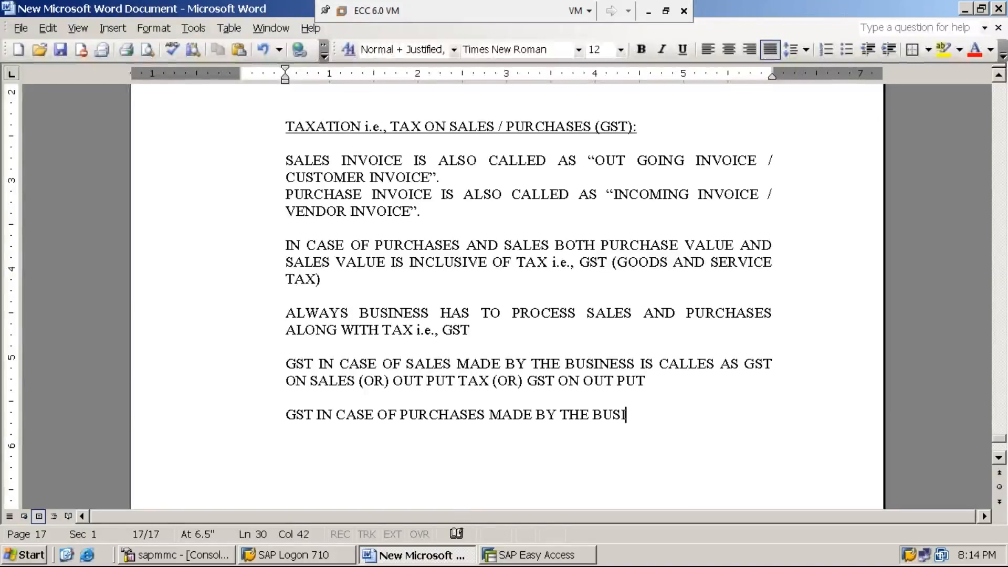
{"action": "type", "text": "NESS IS C"}
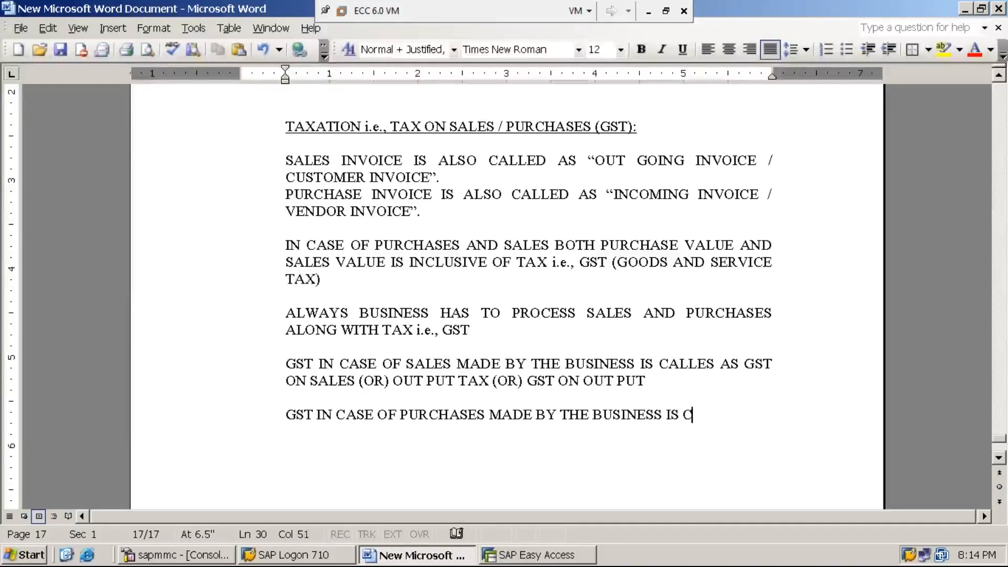
{"action": "type", "text": "ALLED AS"}
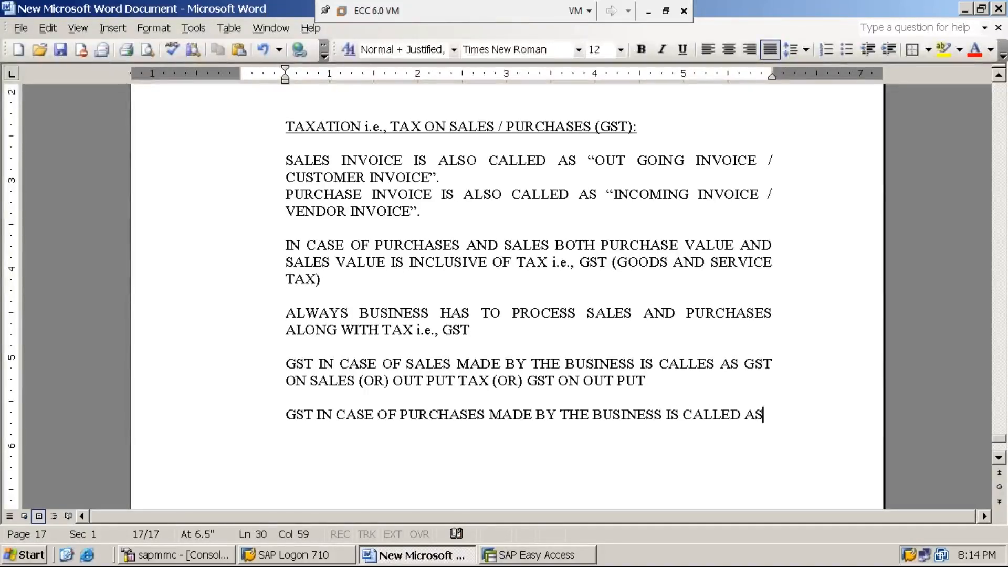
Step: Complete the purchases sentence after 'CALLED AS' with 'GST ON PURCHASES (OR) INPUT TAX (OR) GST ON PURCHASES'
{"action": "type", "text": " GST ON P"}
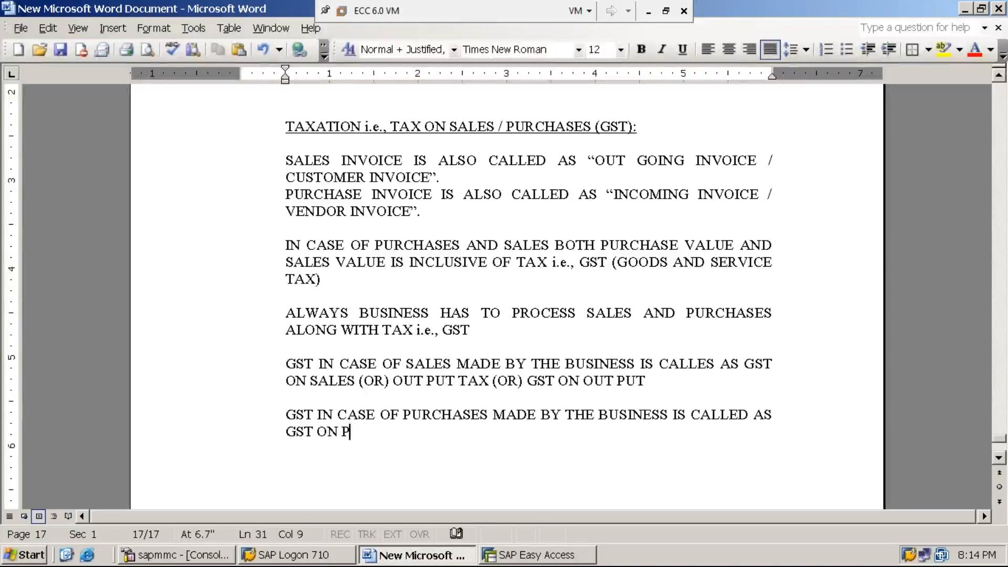
{"action": "type", "text": "URCHASE"}
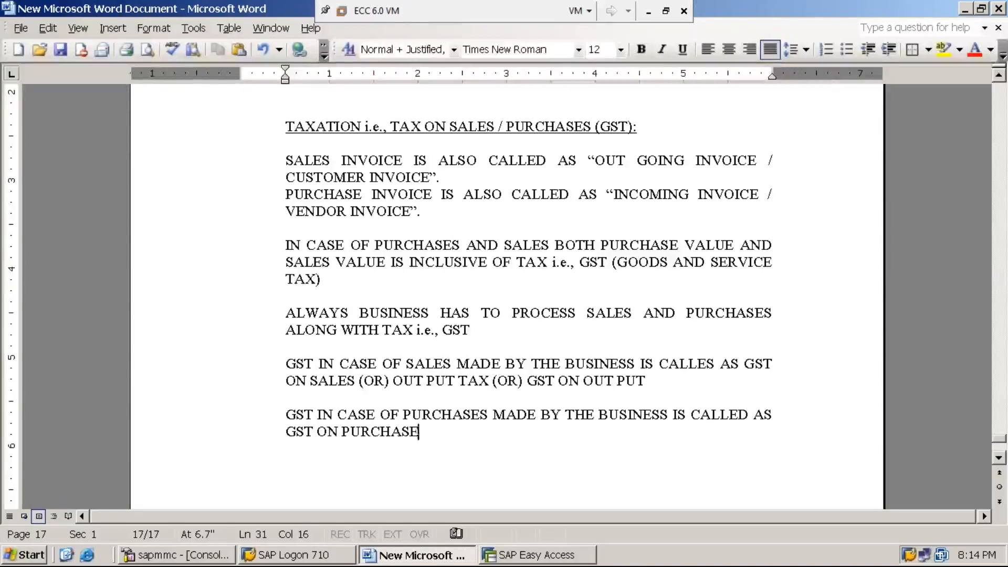
{"action": "type", "text": "S (OR) I"}
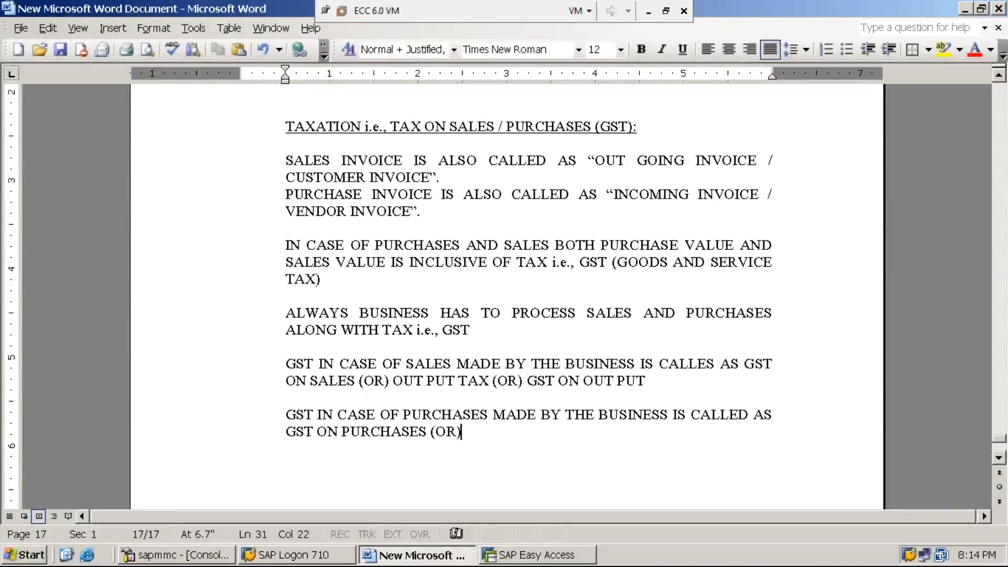
{"action": "type", "text": "N"}
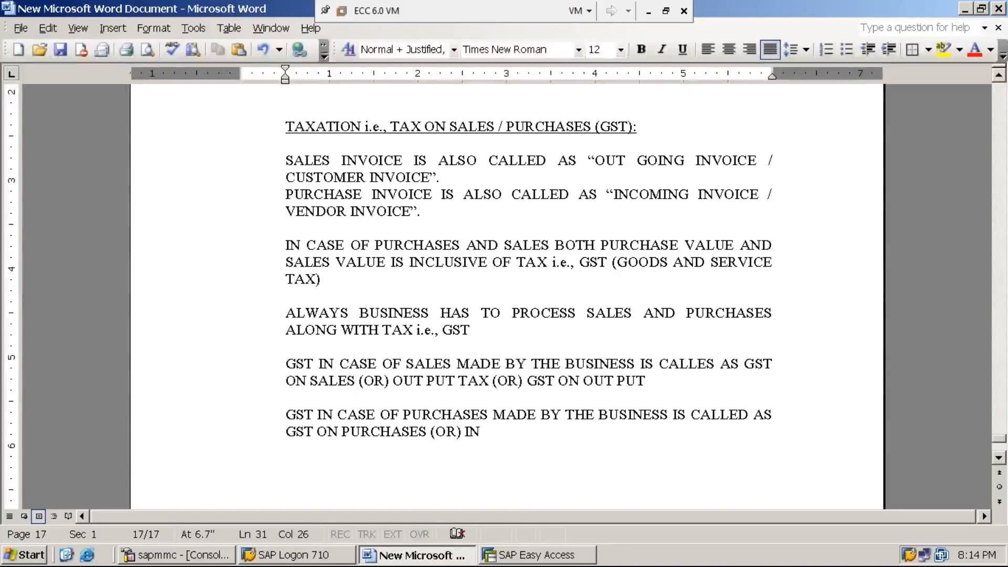
{"action": "type", "text": "PUT TA"}
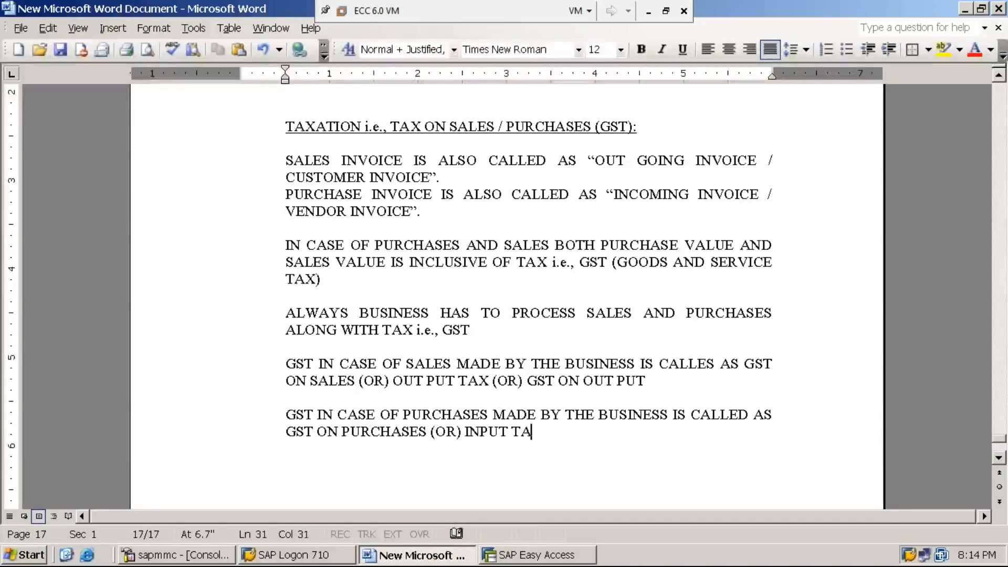
{"action": "type", "text": "X ("}
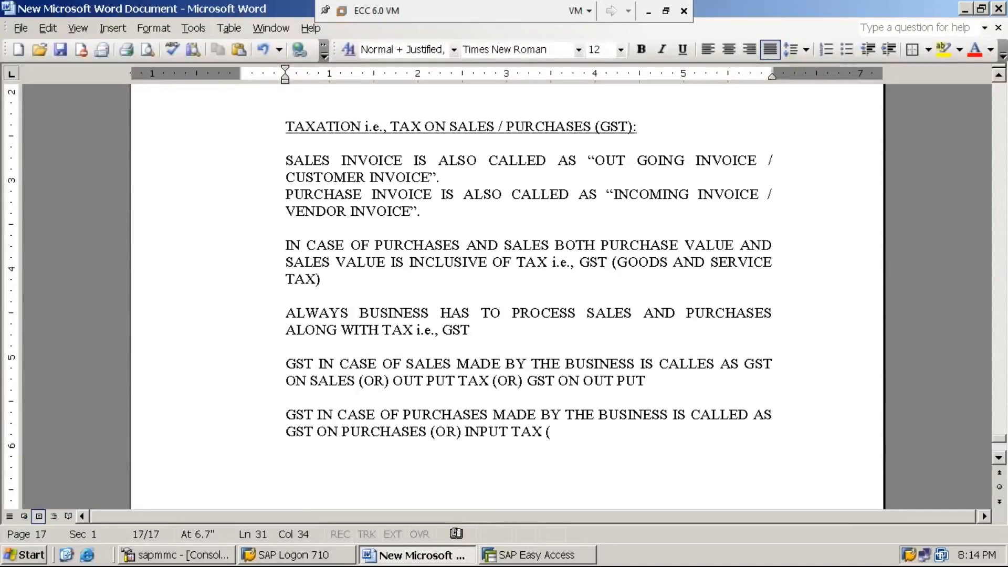
{"action": "type", "text": "OR) G"}
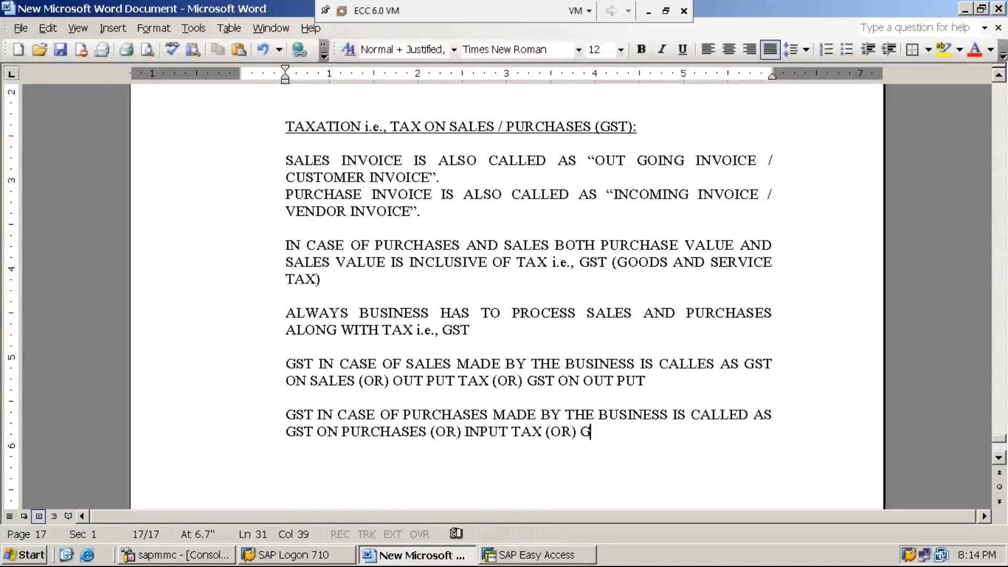
{"action": "type", "text": "ST ON PURCHAS"}
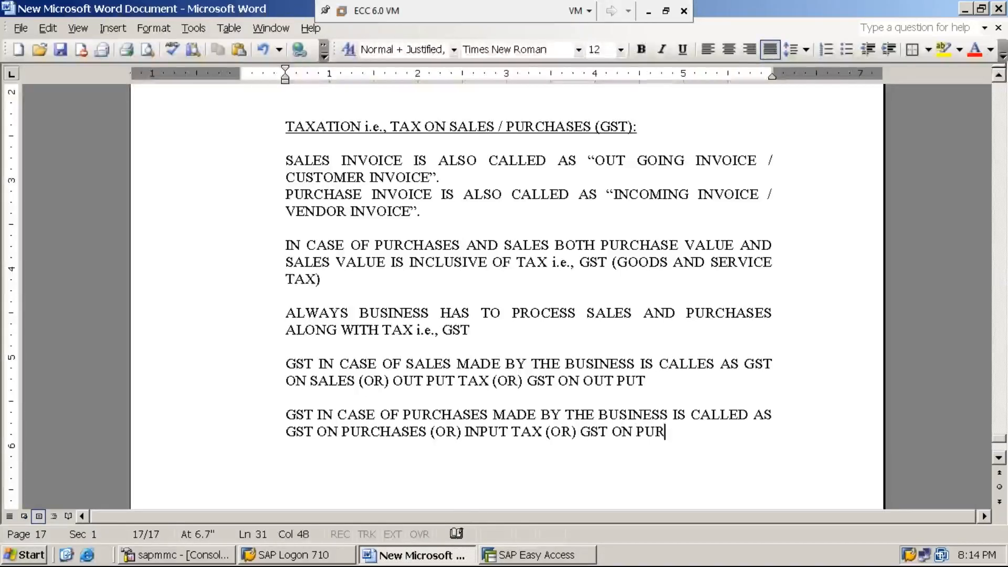
{"action": "type", "text": "E"}
{"action": "key", "text": "BackSpace"}
{"action": "key", "text": "BackSpace"}
{"action": "key", "text": "BackSpace"}
{"action": "type", "text": "HASES"}
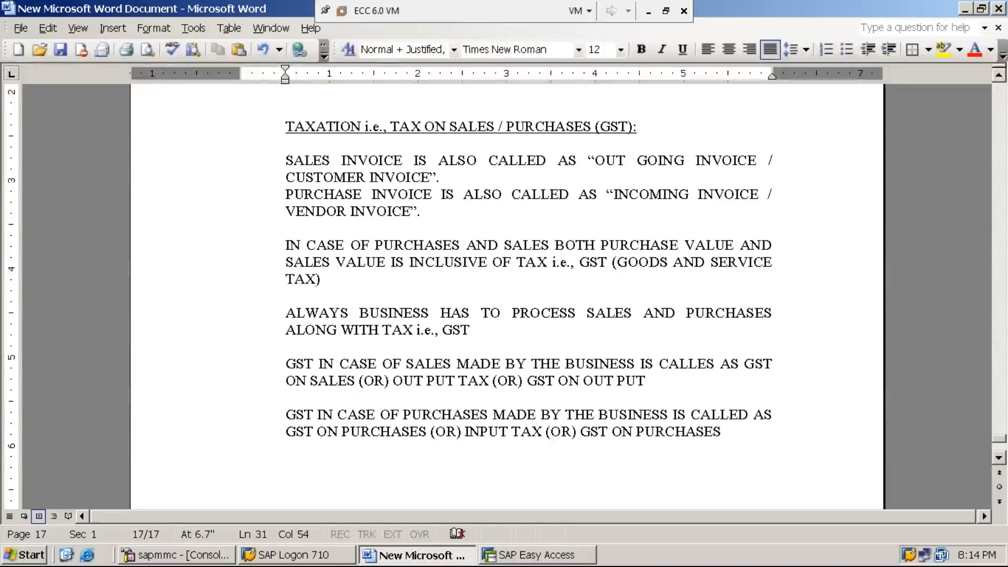
Step: Correct the misspelled word 'CALLES' to 'CALLED' in the paragraph on GST in case of sales
{"action": "left_click", "coordinate": [709, 363]}
{"action": "key", "text": "BackSpace"}
{"action": "type", "text": "D"}
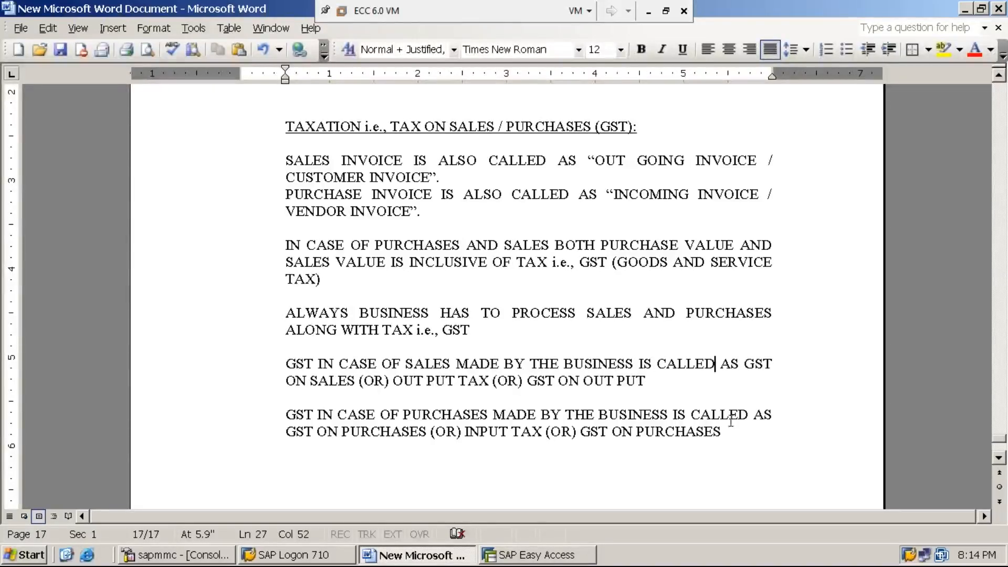
Step: After a blank line below the purchases paragraph, start a new paragraph with 'THE GST ON SALES AND GST ON PURCHASES MUST AND SHOULD'
{"action": "left_click", "coordinate": [724, 433]}
{"action": "key", "text": "Return"}
{"action": "key", "text": "Return"}
{"action": "type", "text": "THE GS"}
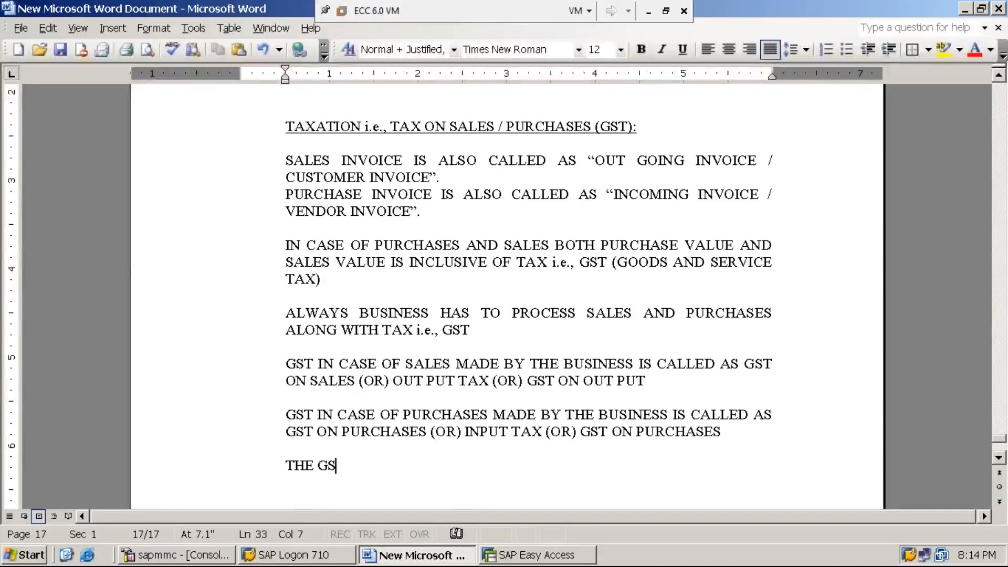
{"action": "type", "text": "T ON SALE"}
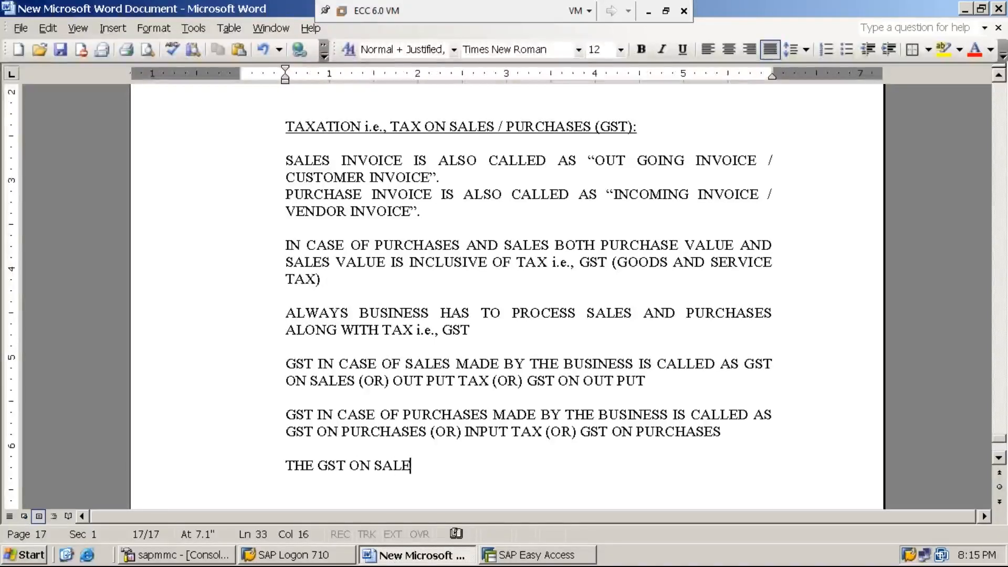
{"action": "type", "text": "S AND GST "}
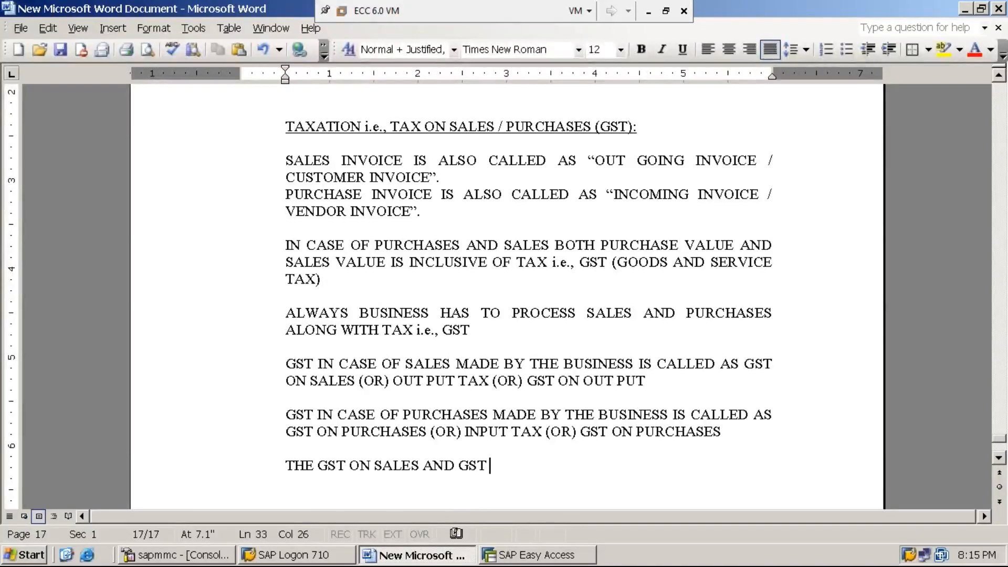
{"action": "type", "text": "ON PURCHA"}
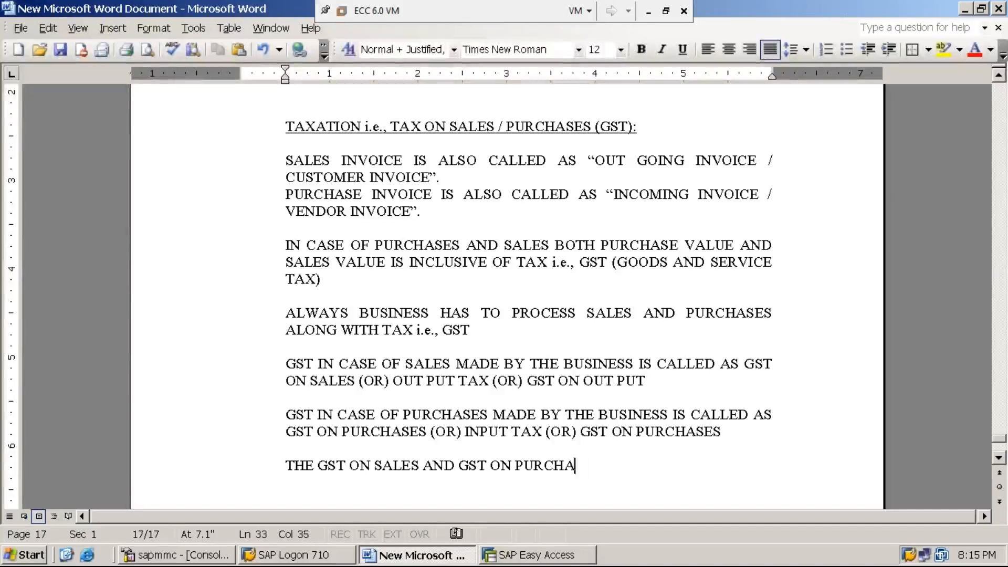
{"action": "type", "text": "SES MUST "}
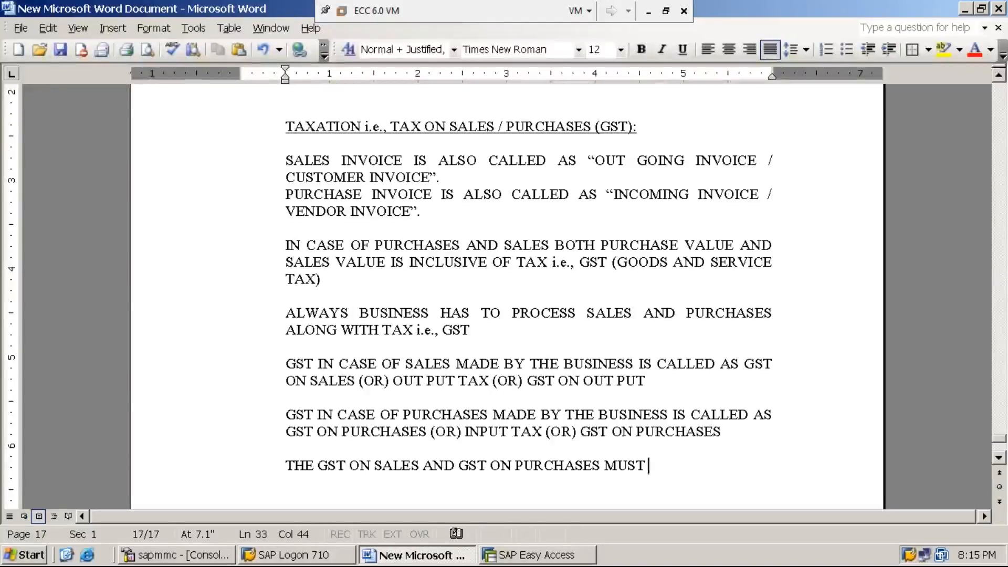
{"action": "type", "text": "AND SHOULD "}
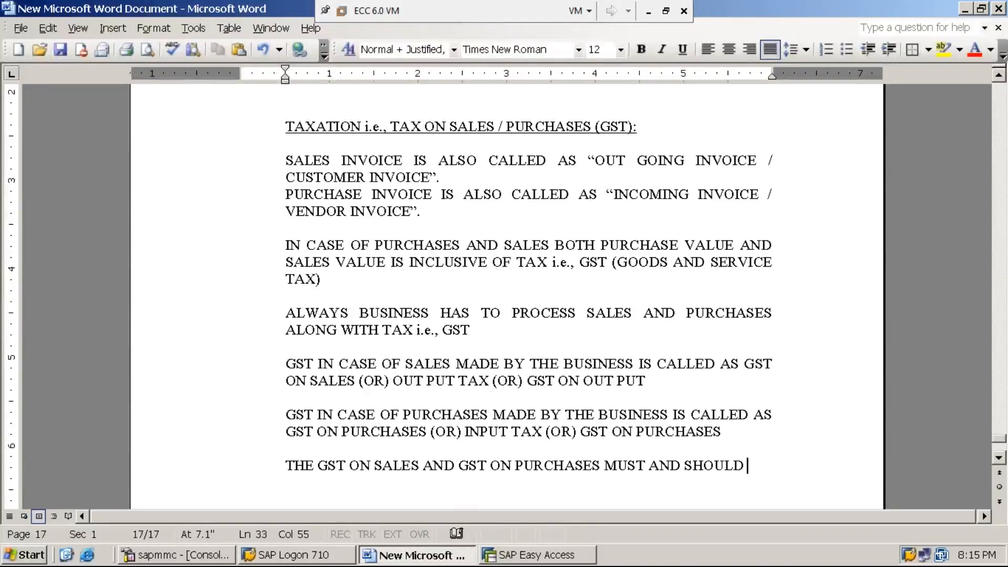
Step: Continue the new paragraph after 'MUST AND SHOULD' with 'BE CALCULATED BY THE SYSTEM ITSELF AND'
{"action": "type", "text": "BE CALCU"}
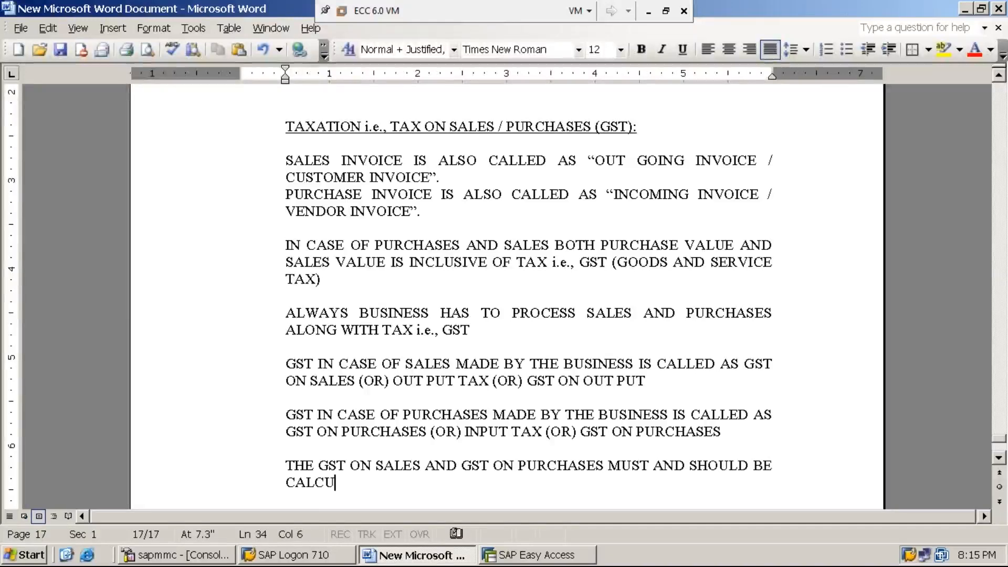
{"action": "type", "text": "LATED BY THE "}
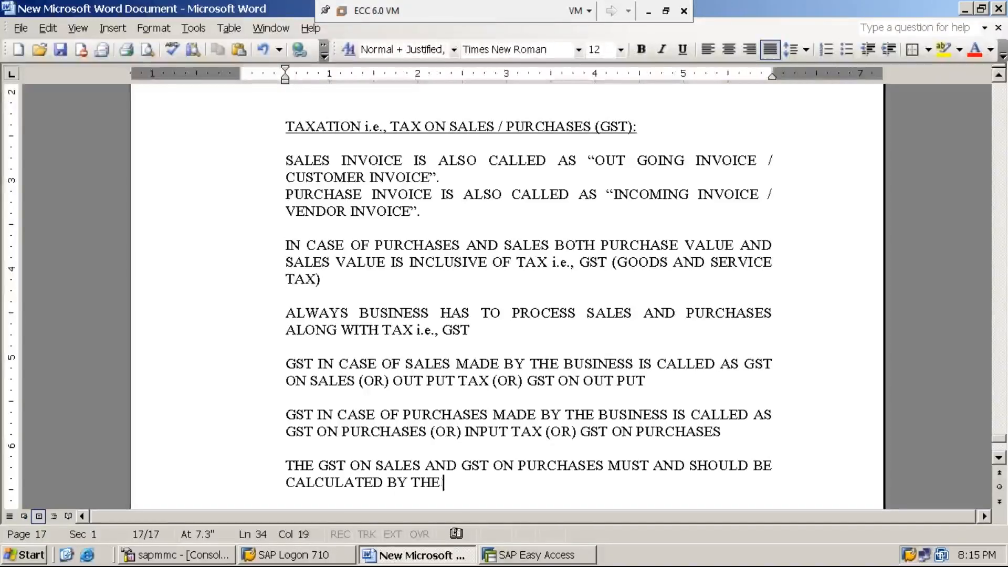
{"action": "type", "text": "SYSTEM ITS"}
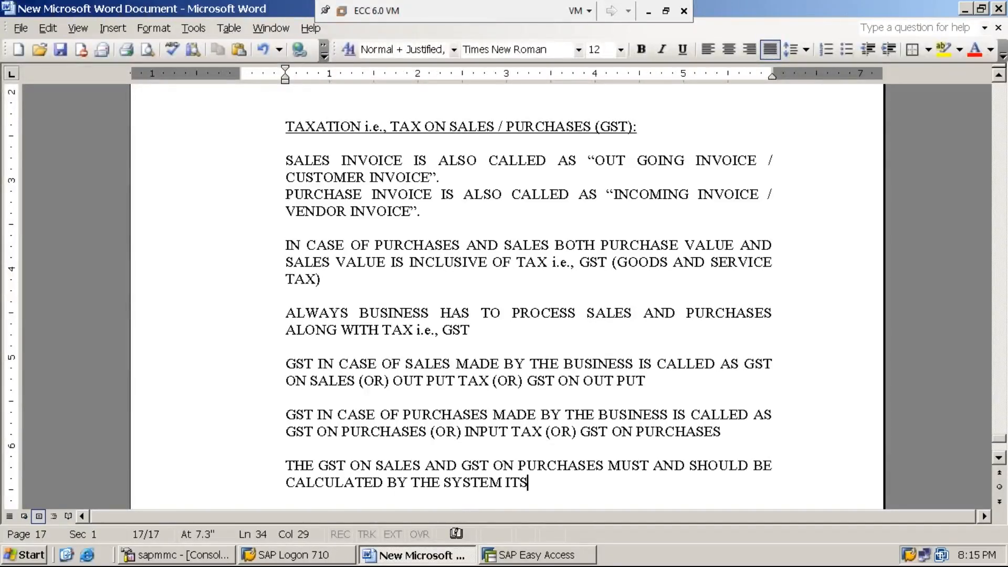
{"action": "type", "text": "ELD"}
{"action": "key", "text": "BackSpace"}
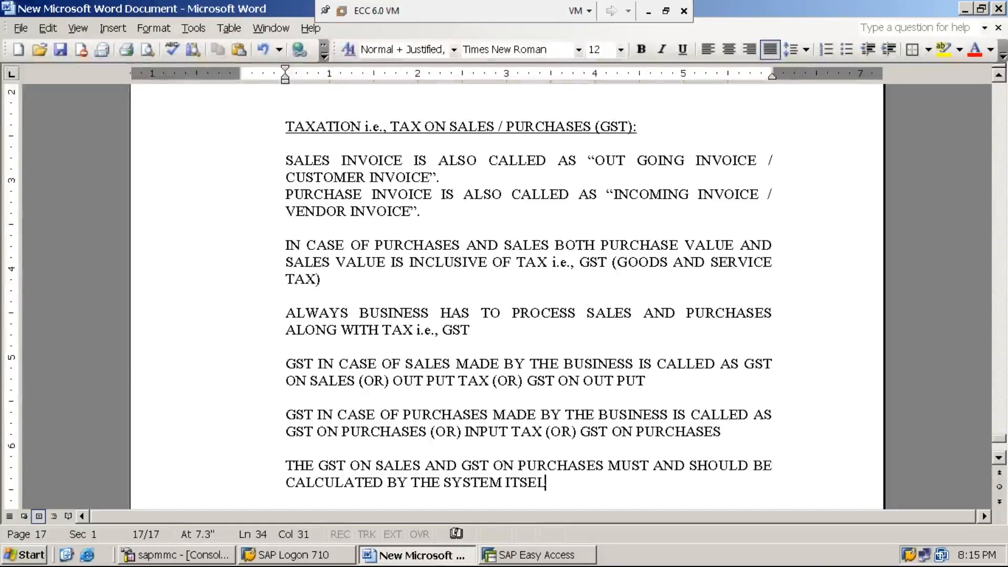
{"action": "type", "text": "F AND "}
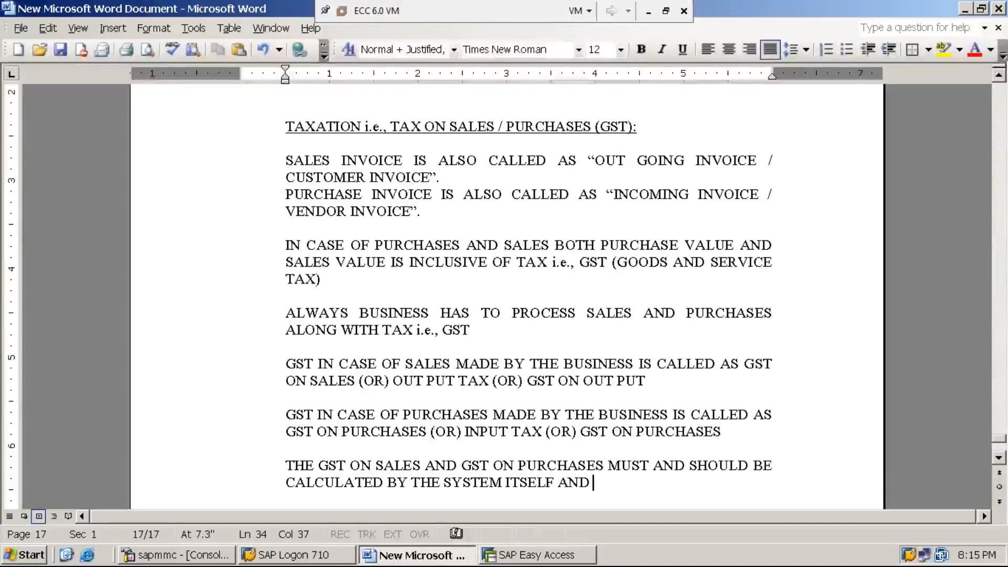
Step: Extend the sentence after 'SYSTEM ITSELF AND' with 'THE CALCULATED GST SHALL BE PROCESSED / POSTED IN TO'
{"action": "type", "text": "THE CALCU"}
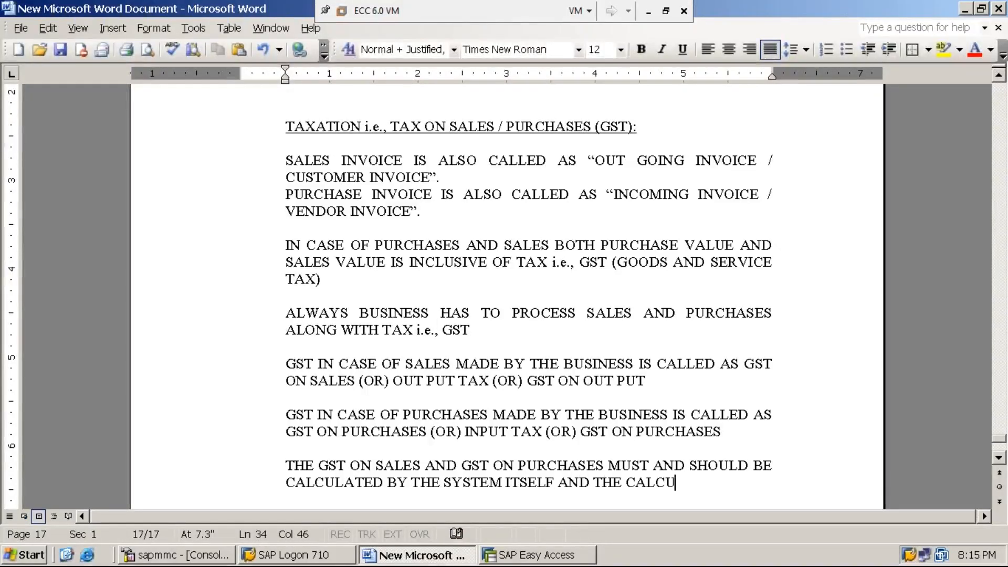
{"action": "type", "text": "LATED"}
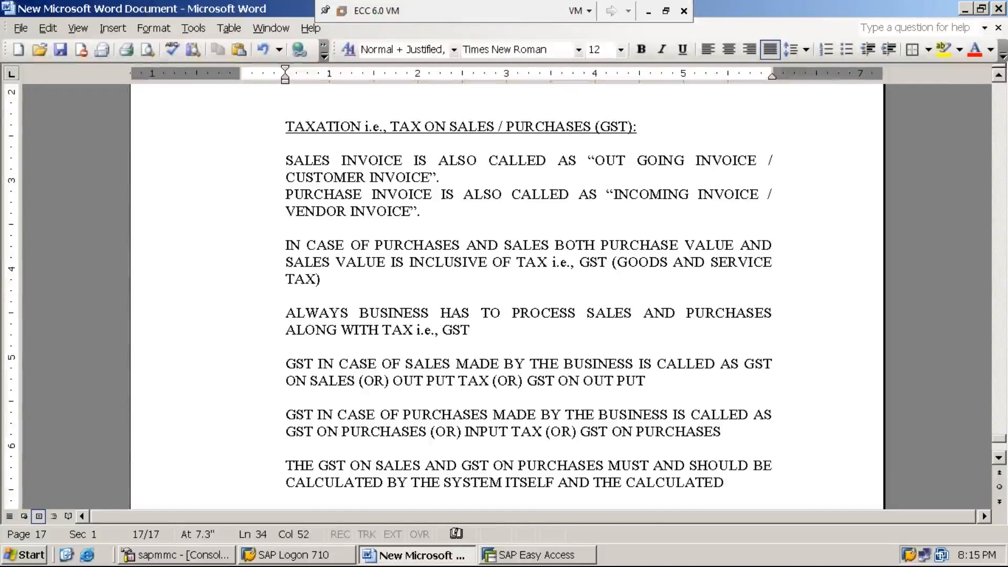
{"action": "type", "text": " GST SHALL B"}
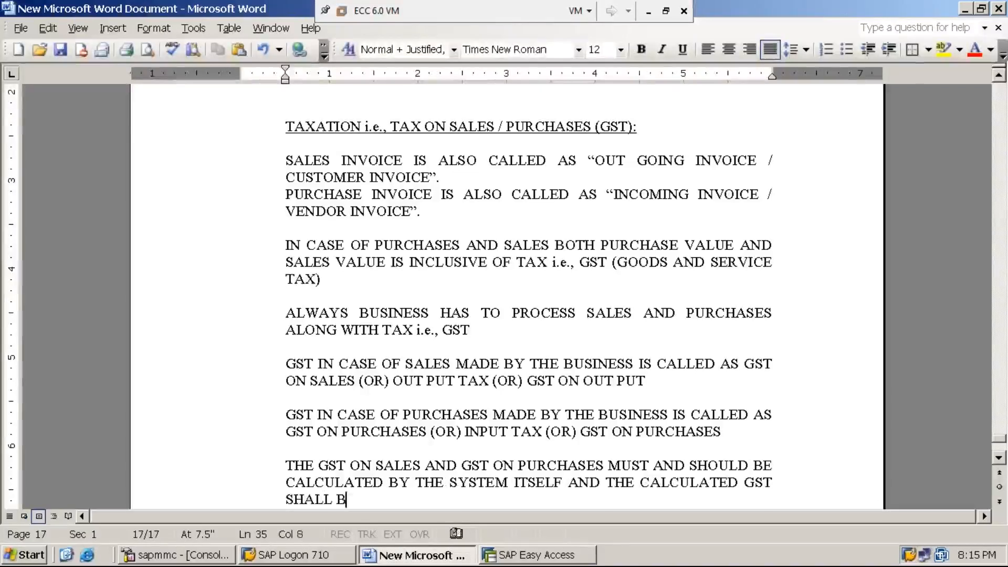
{"action": "type", "text": "E PROC"}
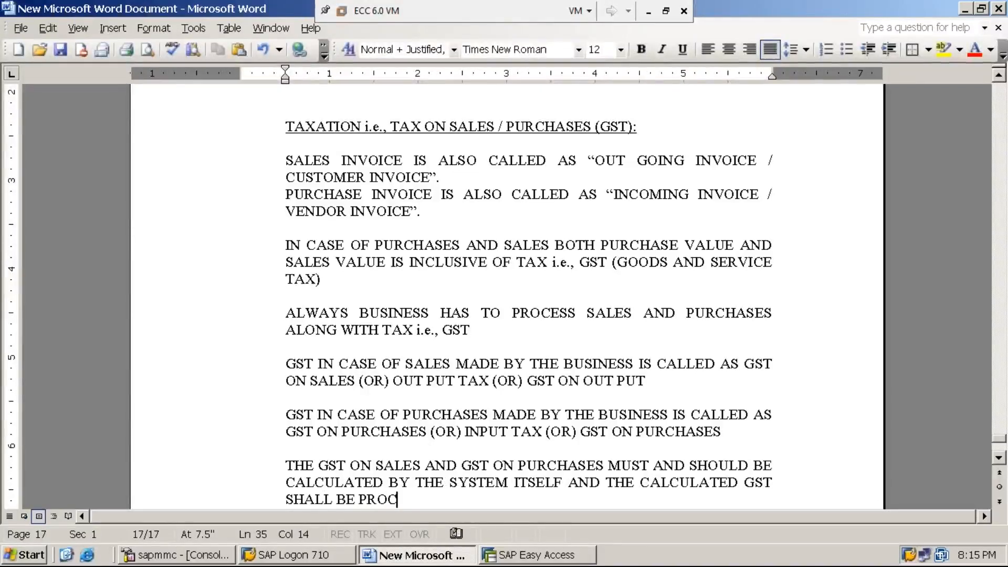
{"action": "type", "text": "ESSED / "}
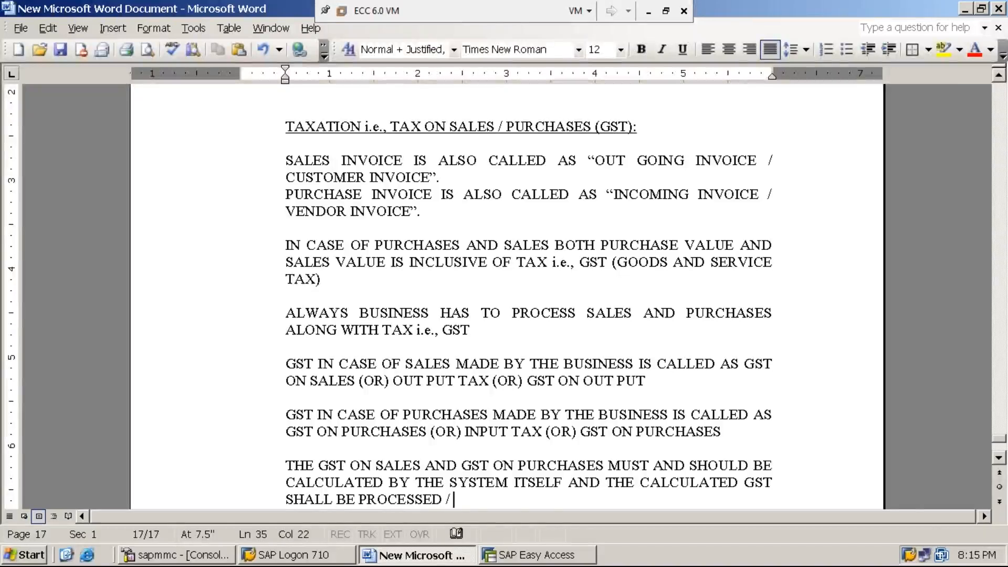
{"action": "type", "text": "POSTED IN TO "}
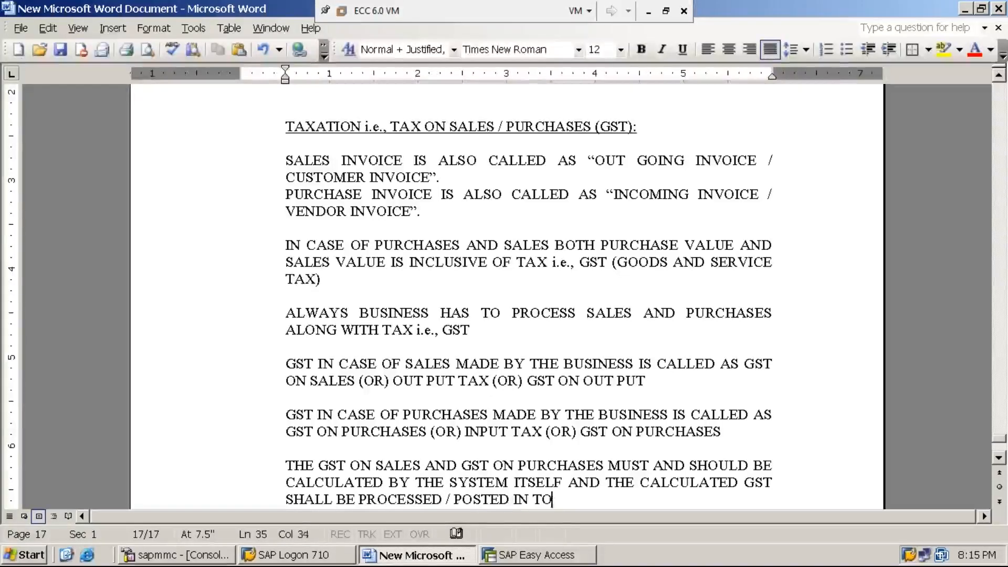
Step: Finish the paragraph after 'POSTED IN TO' with 'RESPECTIVE GST GL ACCOUNTS BY THE SYSTEM AUTOMATICALLY.'
{"action": "type", "text": "RESP"}
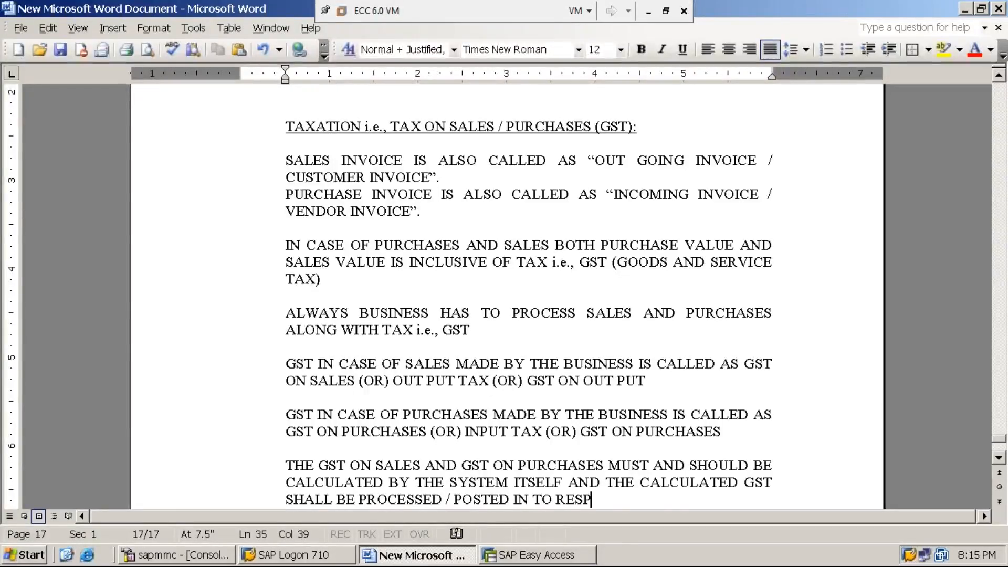
{"action": "type", "text": "ECTIVE GST "}
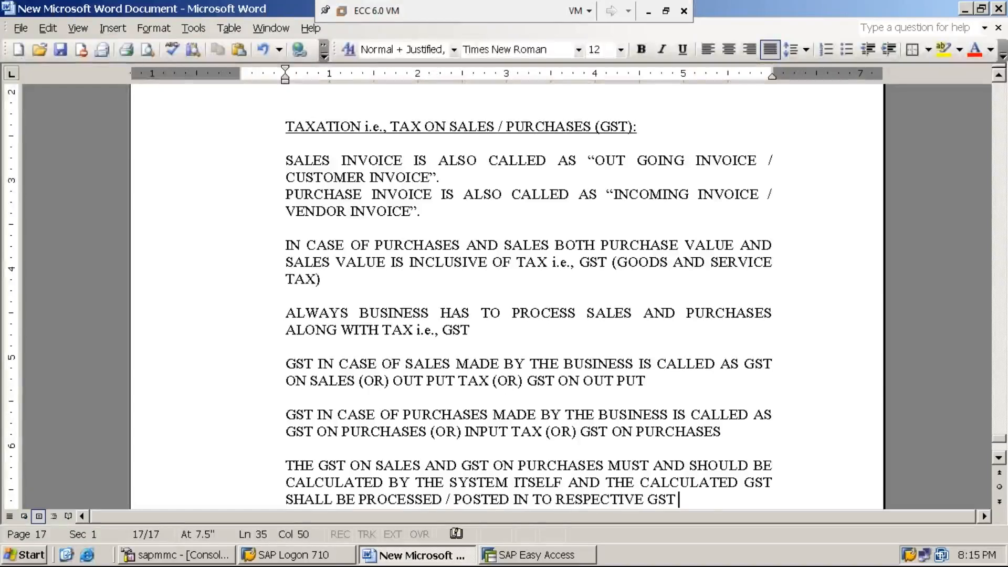
{"action": "type", "text": "GL A"}
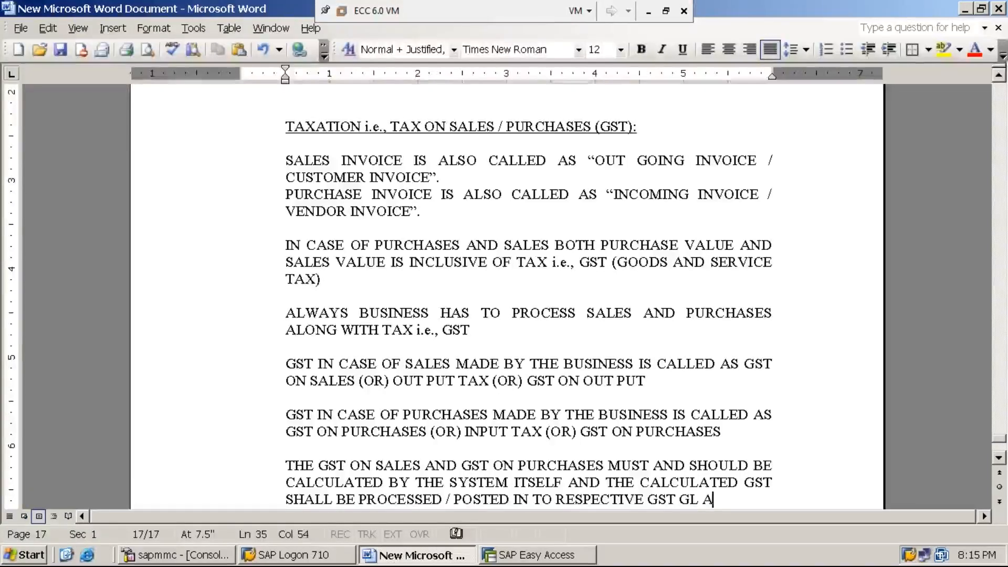
{"action": "type", "text": "CCOUNTS "}
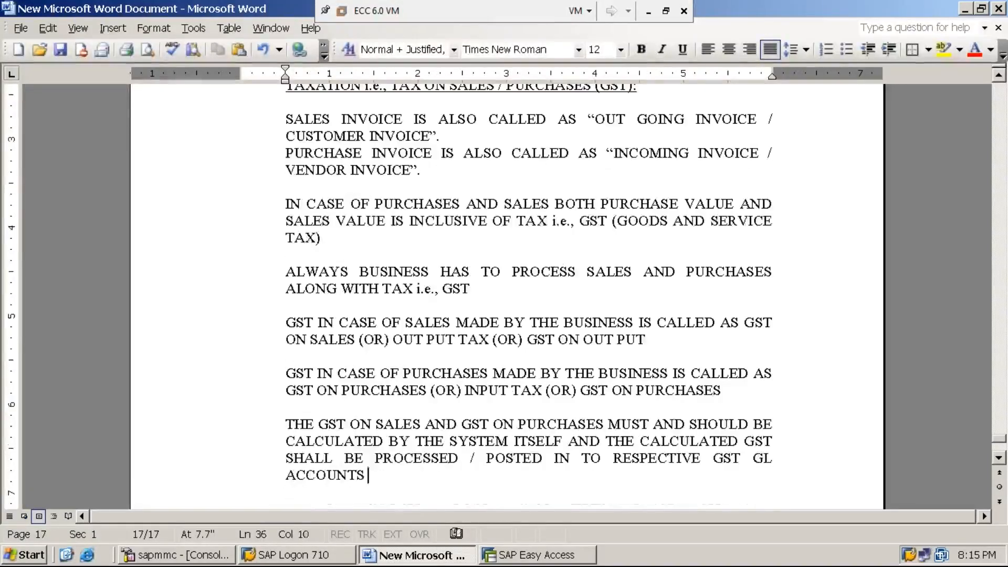
{"action": "type", "text": "BY THE SYSTEM "}
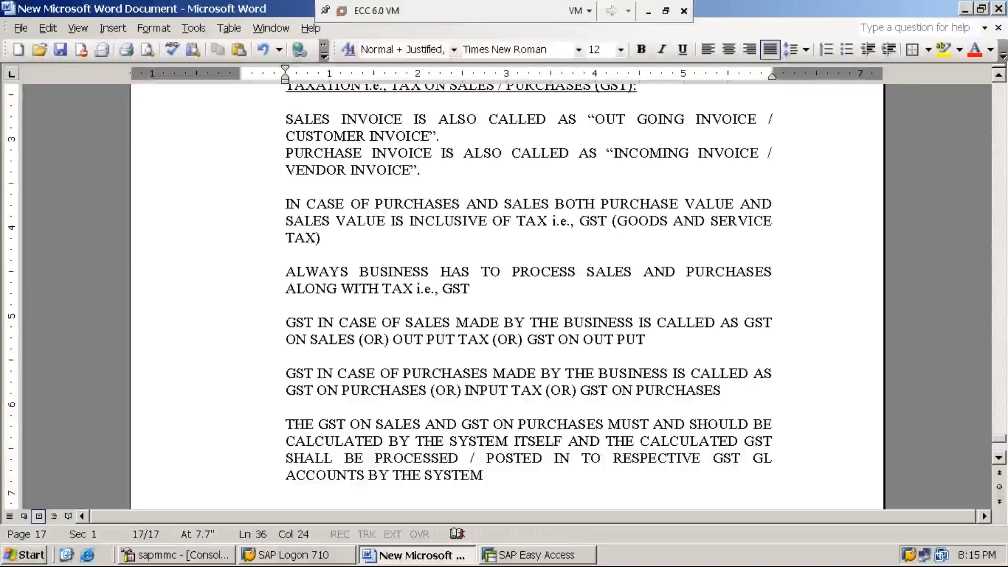
{"action": "type", "text": "AUTO"}
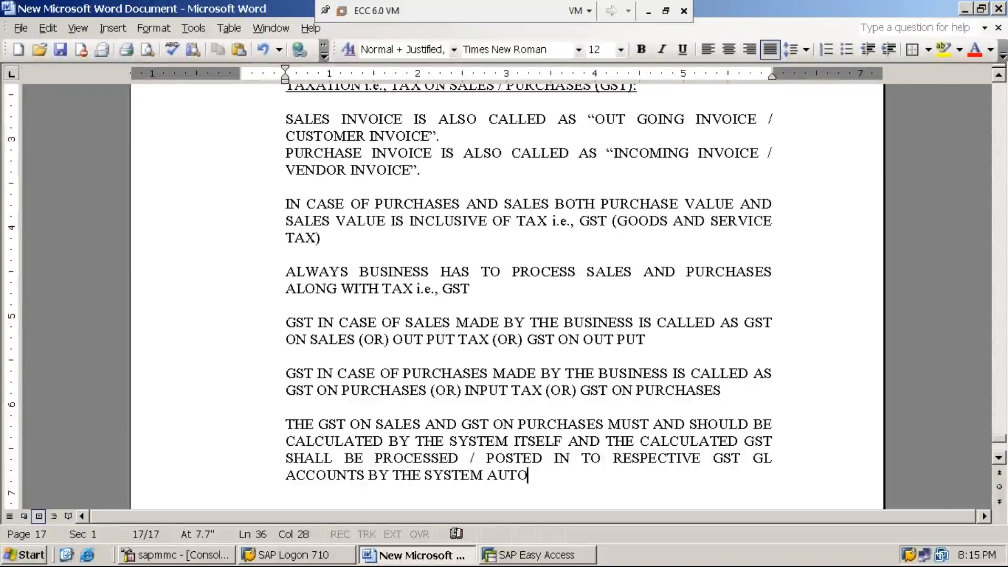
{"action": "type", "text": "MATICALLY."}
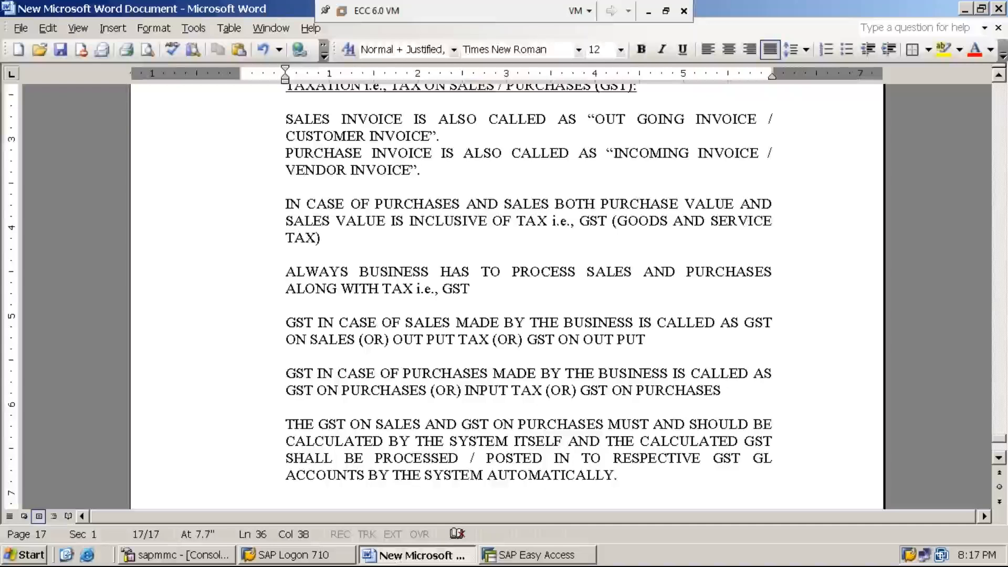
Step: After a blank line below the last paragraph, add the line 'STEP:1: DEFINE TAX PROCEDURE USING OBQ3'
{"action": "left_click", "coordinate": [999, 76]}
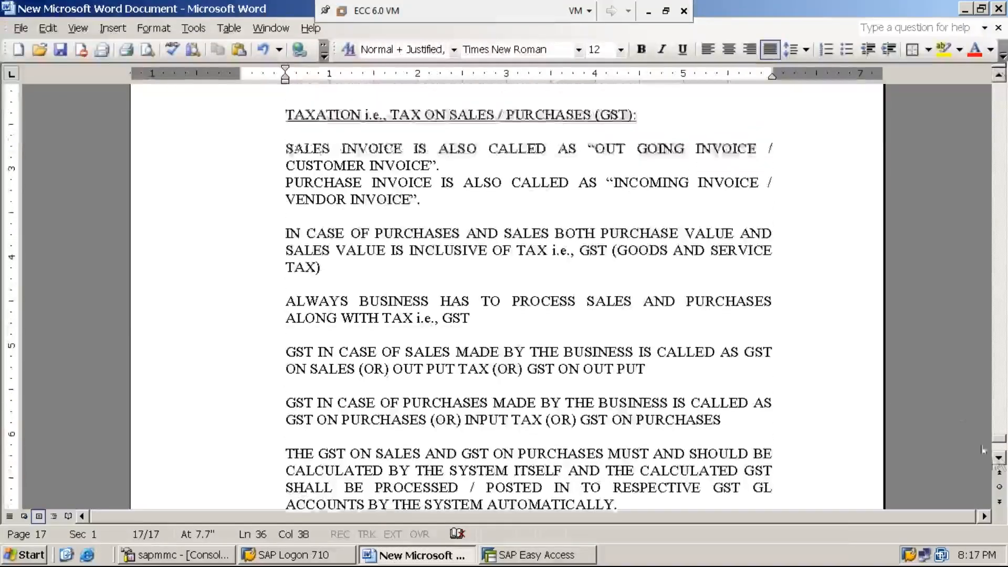
{"action": "left_click", "coordinate": [999, 458]}
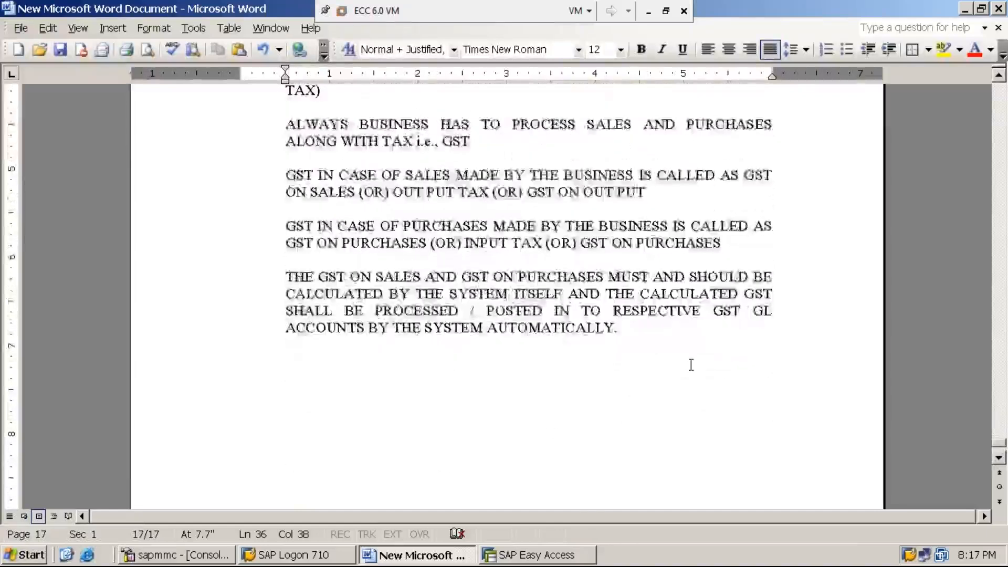
{"action": "key", "text": "Return"}
{"action": "key", "text": "Return"}
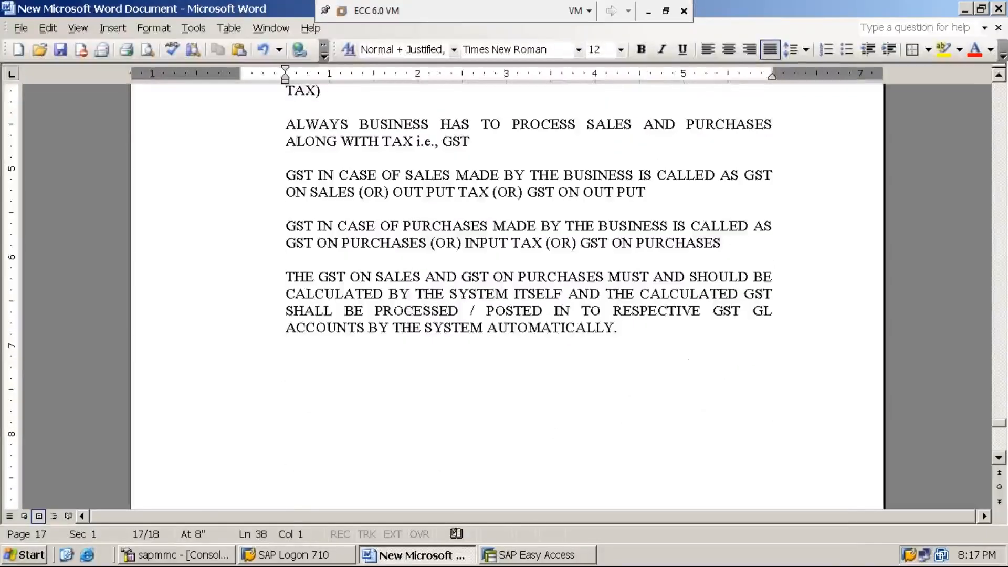
{"action": "type", "text": "STEP"}
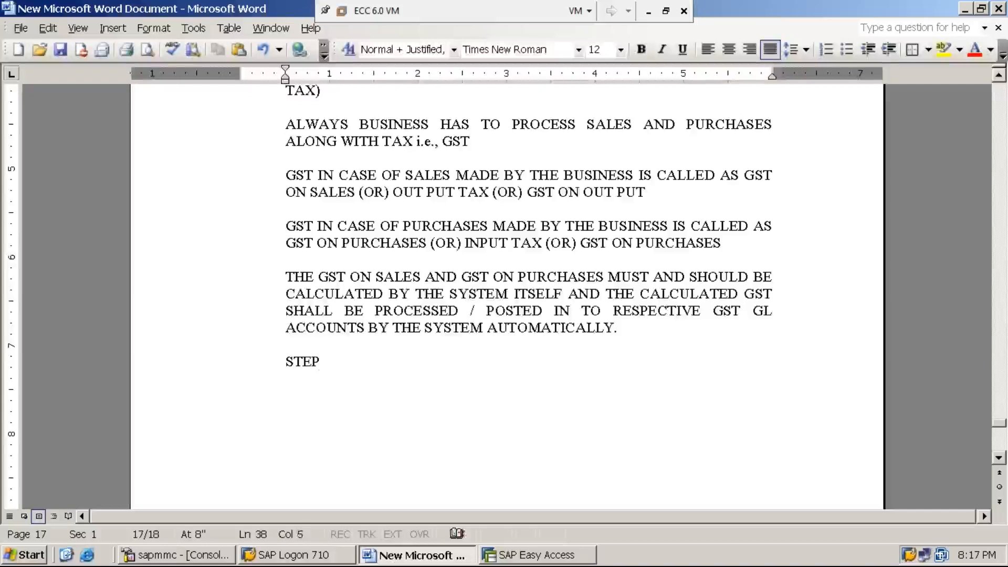
{"action": "type", "text": ":1: DEFINE T"}
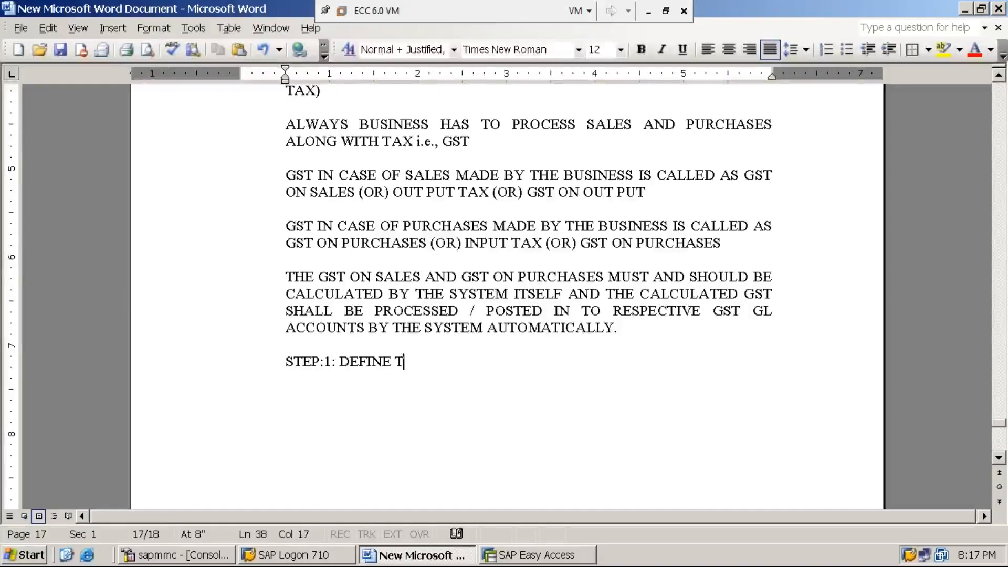
{"action": "type", "text": "AX PROCEDU"}
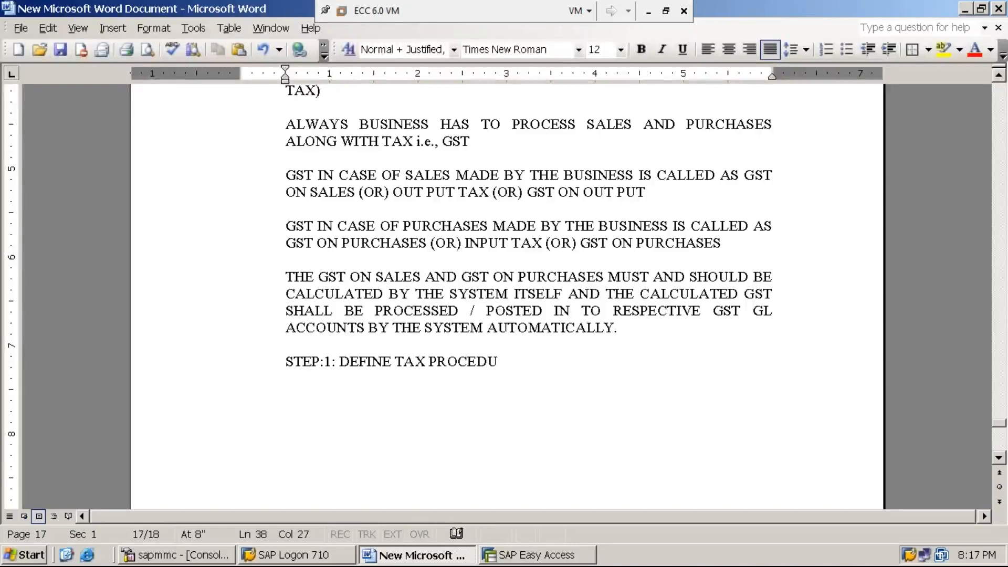
{"action": "type", "text": "RE USING "}
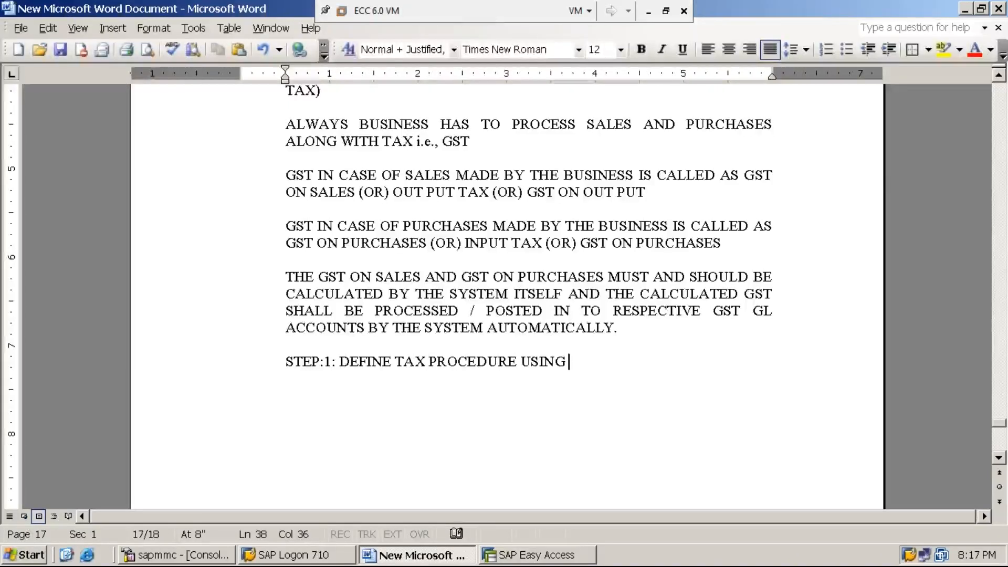
{"action": "type", "text": "O"}
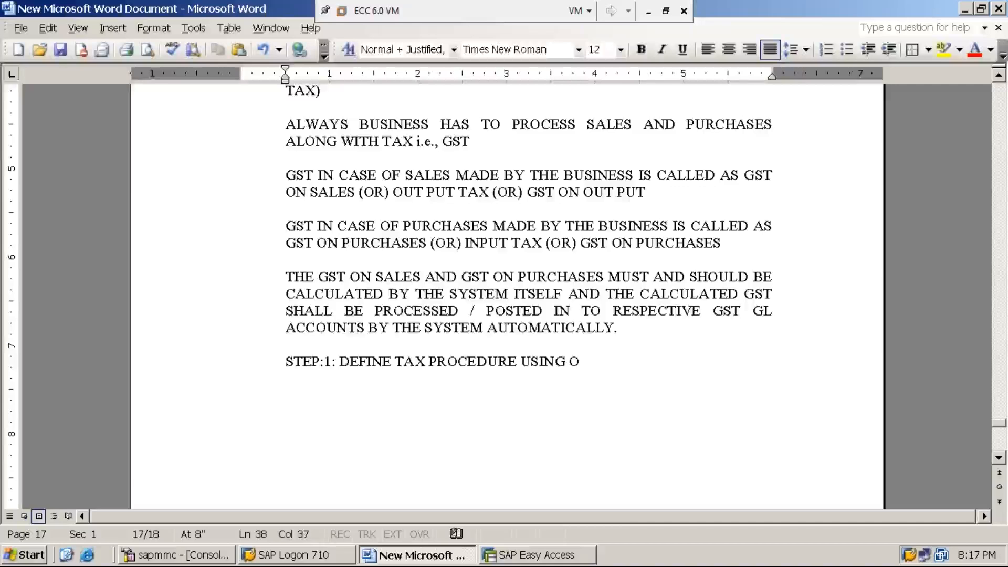
{"action": "type", "text": "BQ3"}
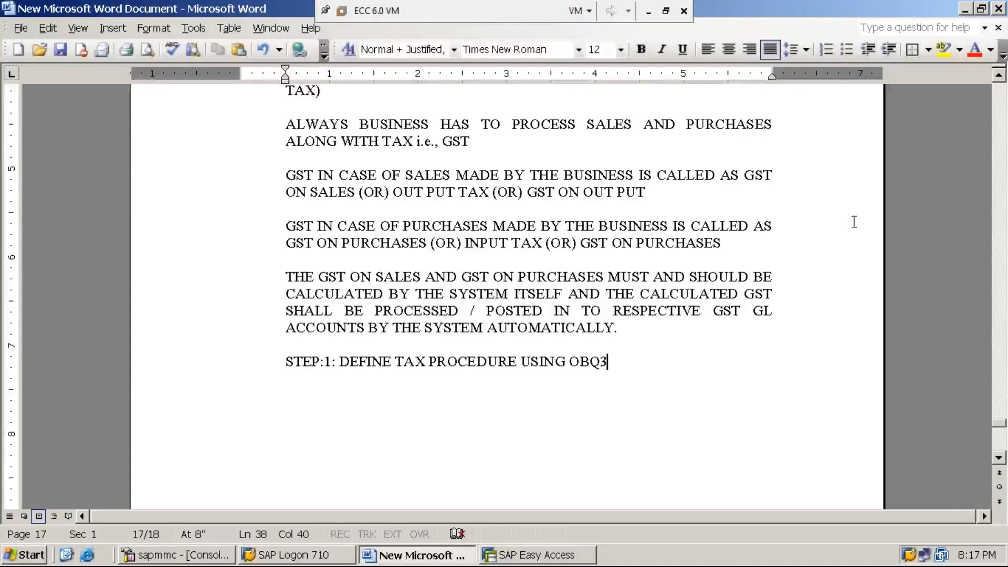
{"action": "left_click", "coordinate": [648, 11]}
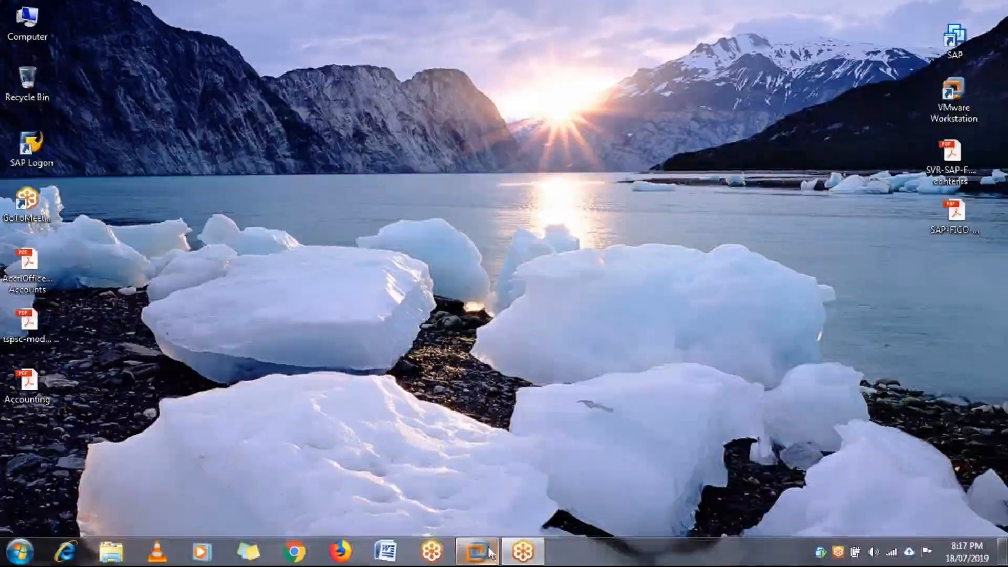
{"action": "mouse_move", "coordinate": [485, 557]}
{"action": "left_click", "coordinate": [477, 478]}
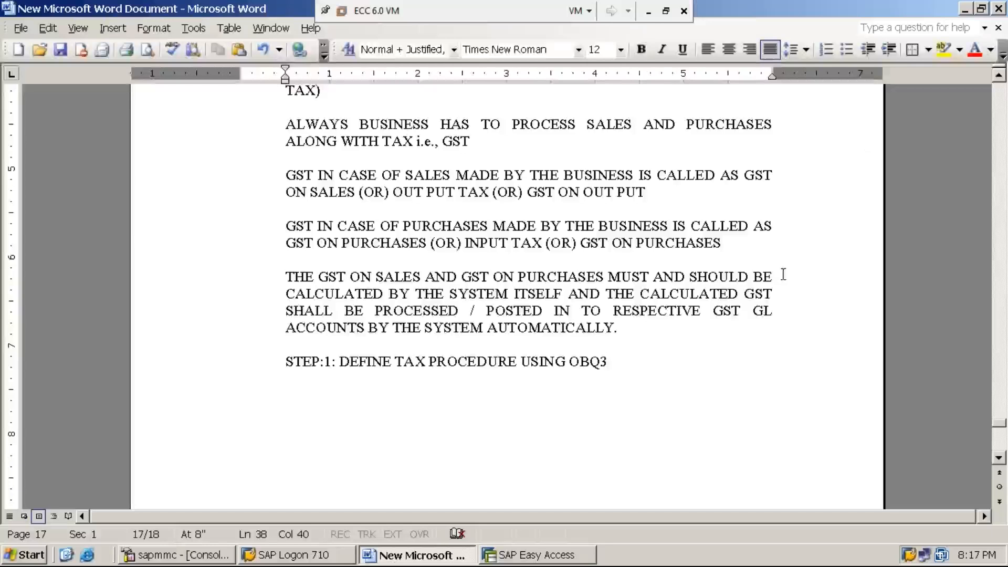
Step: Switch to SAP Easy Access, run transaction SPRO and open the SAP Reference IMG
{"action": "left_click", "coordinate": [964, 8]}
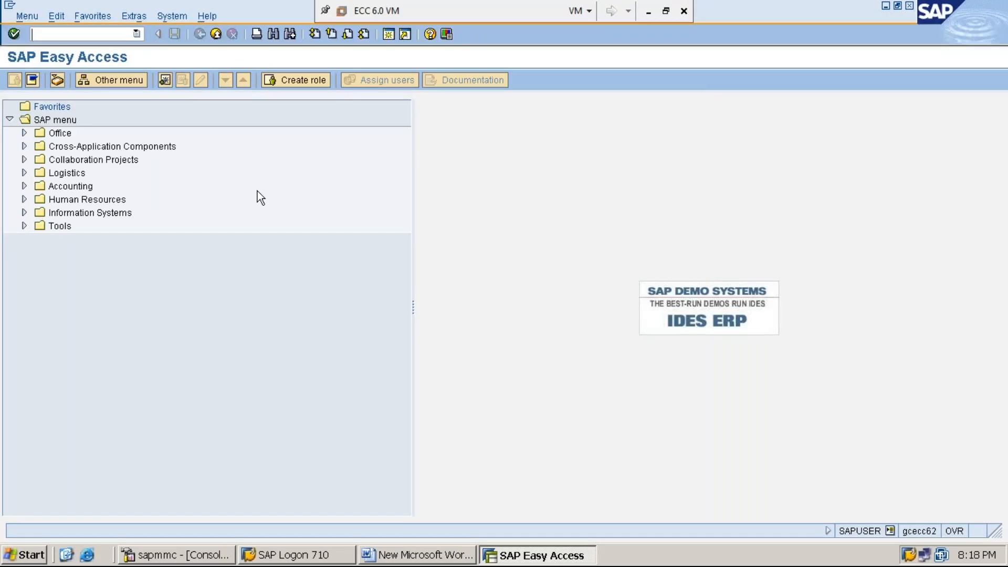
{"action": "type", "text": "SPRO"}
{"action": "key", "text": "Return"}
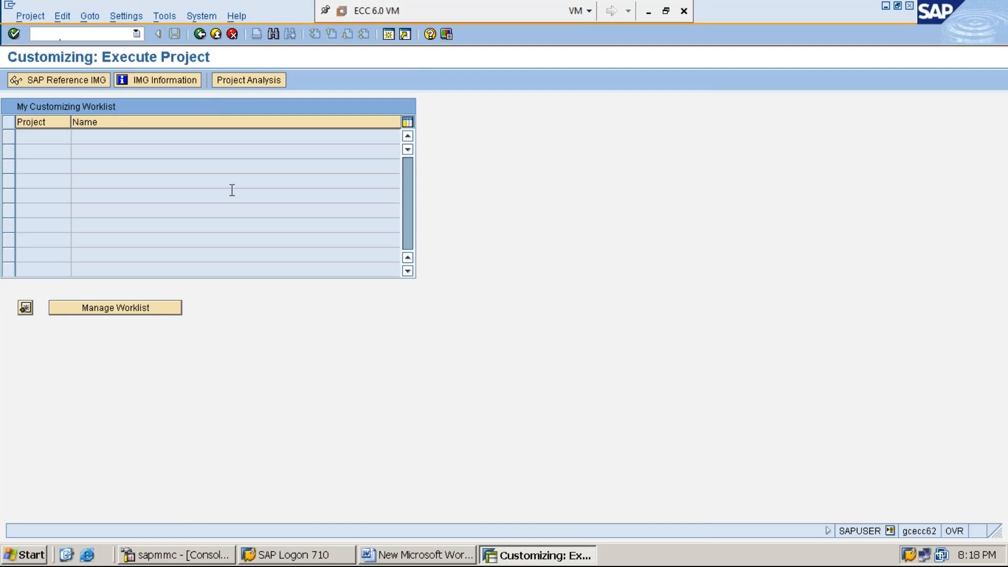
{"action": "left_click", "coordinate": [78, 80]}
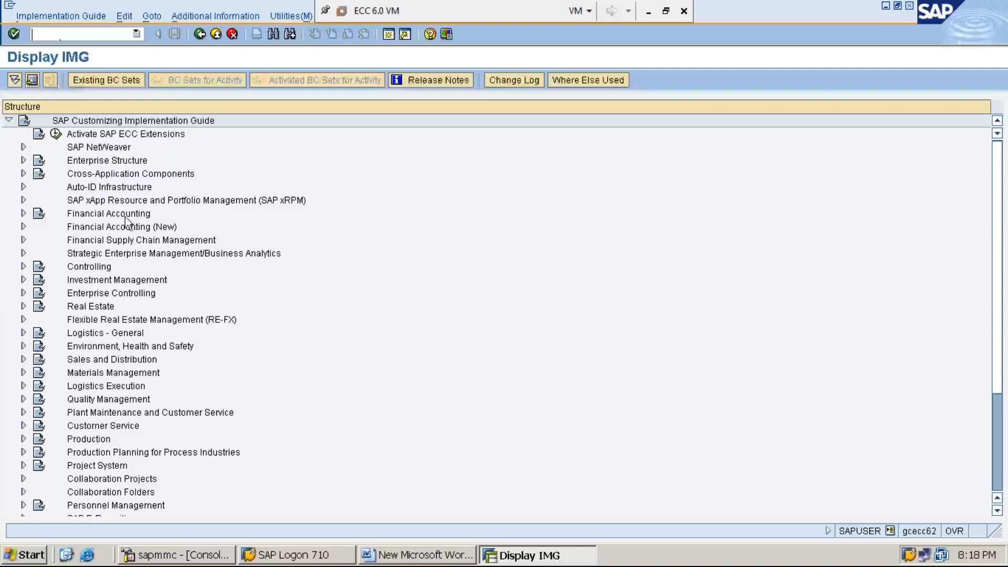
Step: Expand Financial Accounting and its Financial Accounting Global Settings node in the implementation guide
{"action": "left_click", "coordinate": [112, 165]}
{"action": "double_click", "coordinate": [111, 165]}
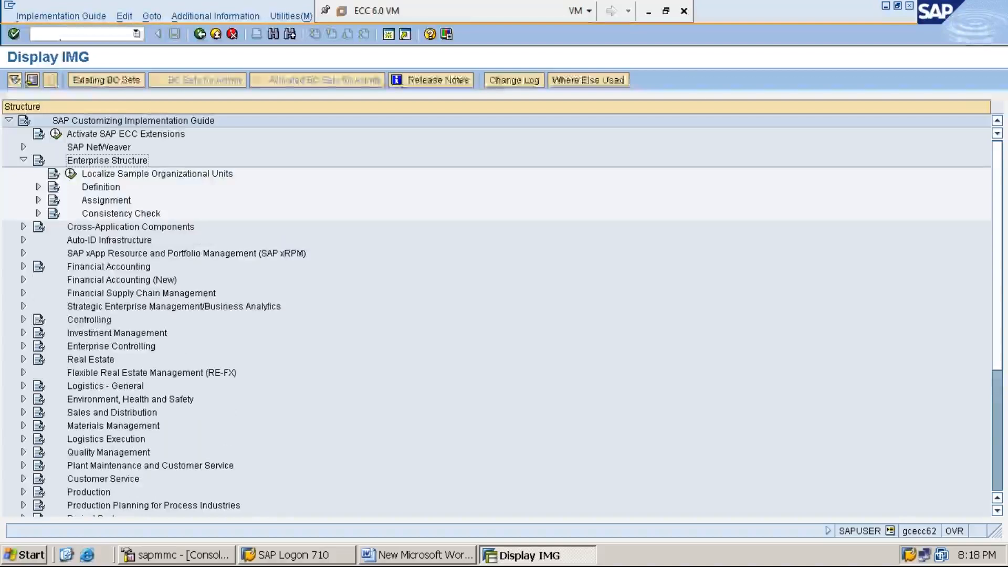
{"action": "key", "text": "Left"}
{"action": "key", "text": "Down"}
{"action": "key", "text": "Down"}
{"action": "key", "text": "Down"}
{"action": "key", "text": "Down"}
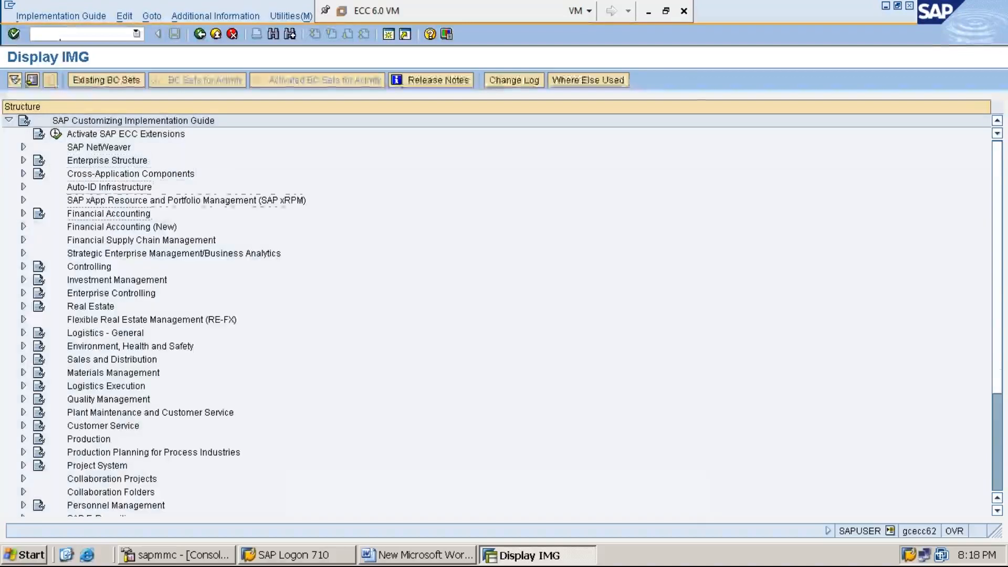
{"action": "key", "text": "Right"}
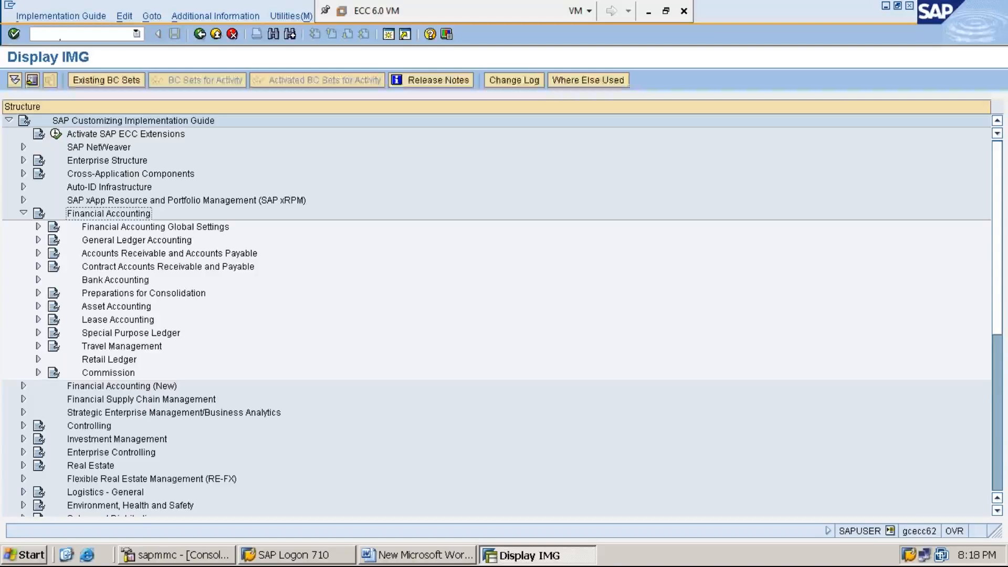
{"action": "key", "text": "Down"}
{"action": "key", "text": "Right"}
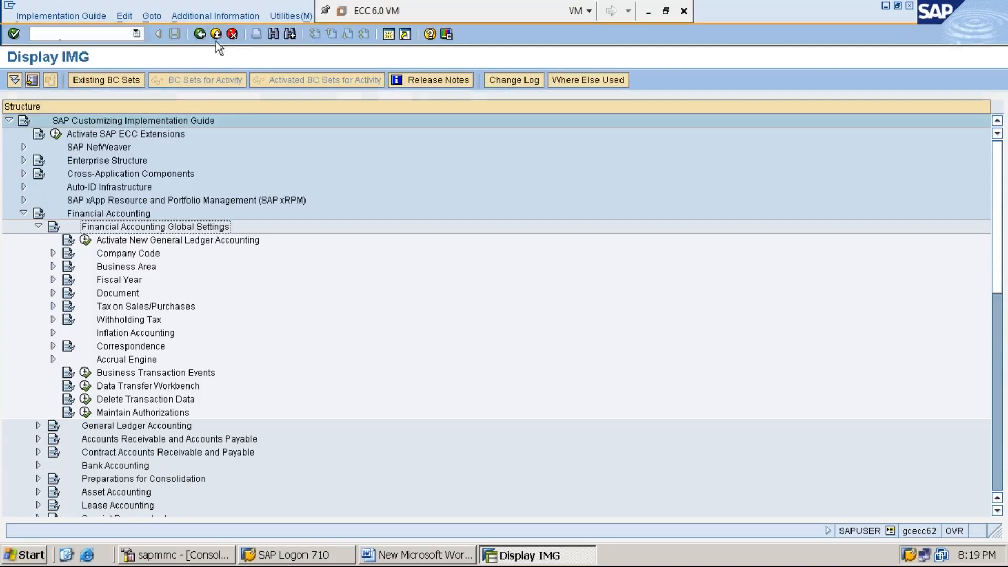
Step: Show the IMG activity keys as additional information beside the structure
{"action": "left_click", "coordinate": [232, 21]}
{"action": "key", "text": "Down"}
{"action": "key", "text": "Right"}
{"action": "key", "text": "Down"}
{"action": "key", "text": "Right"}
{"action": "key", "text": "Down"}
{"action": "key", "text": "Return"}
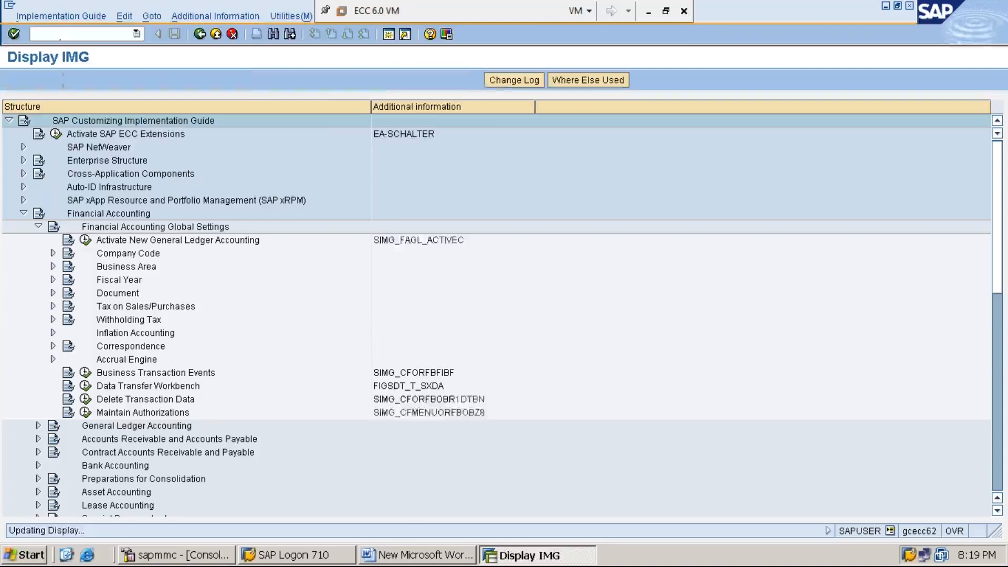
Step: Expand Tax on Sales/Purchases and its Basic Settings under Financial Accounting Global Settings
{"action": "key", "text": "Down"}
{"action": "key", "text": "Down"}
{"action": "key", "text": "Down"}
{"action": "key", "text": "Down"}
{"action": "key", "text": "Down"}
{"action": "key", "text": "Down"}
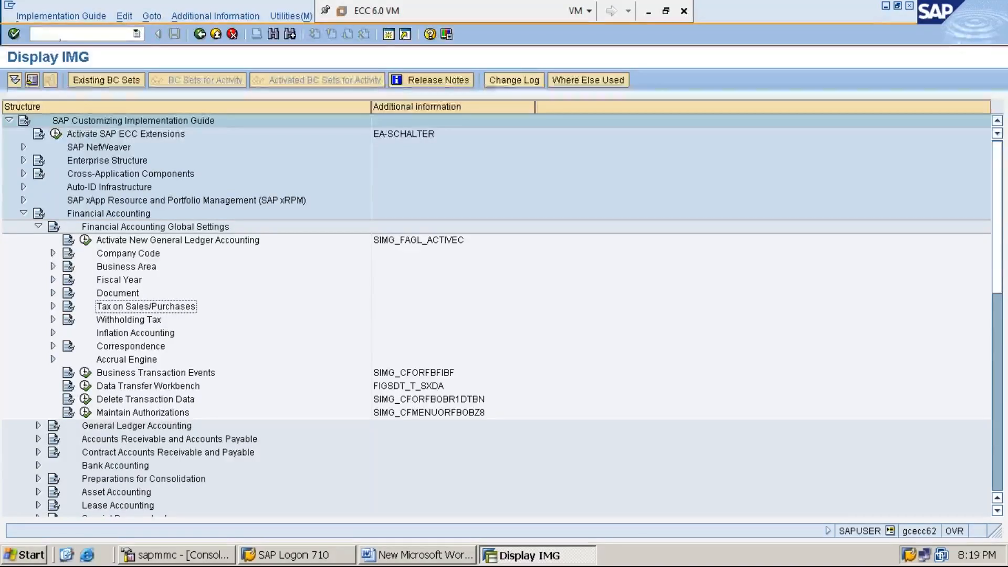
{"action": "key", "text": "Right"}
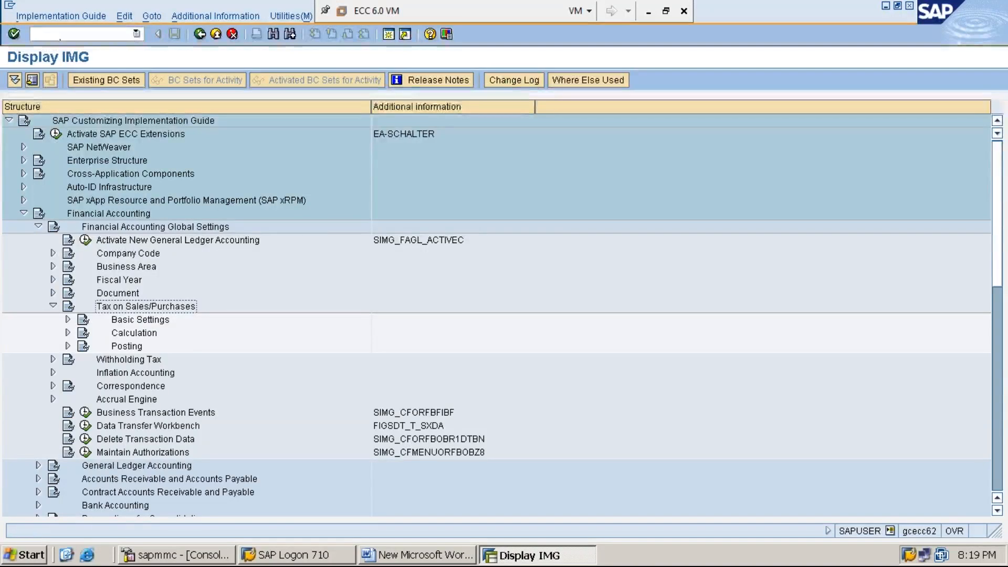
{"action": "key", "text": "Down"}
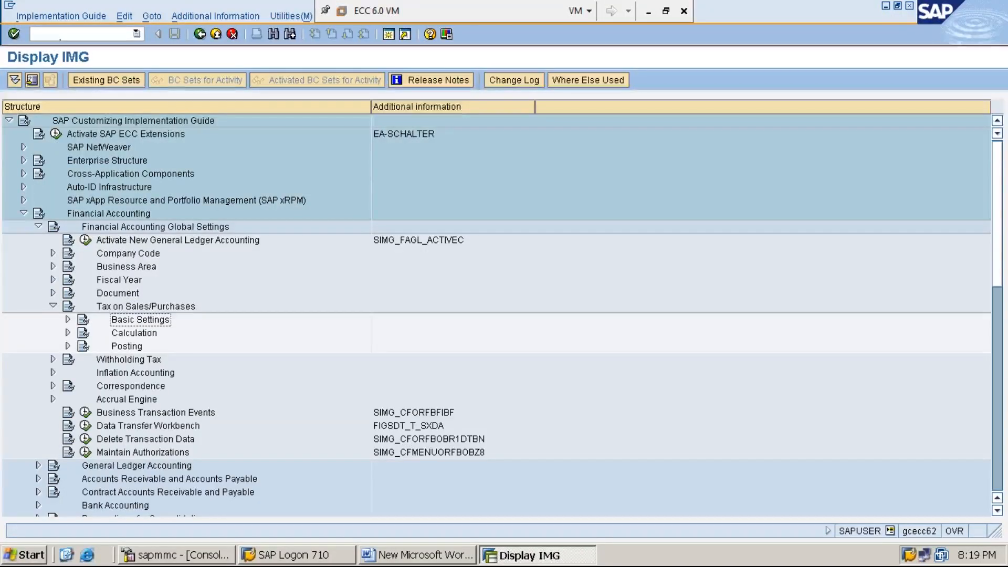
{"action": "key", "text": "Right"}
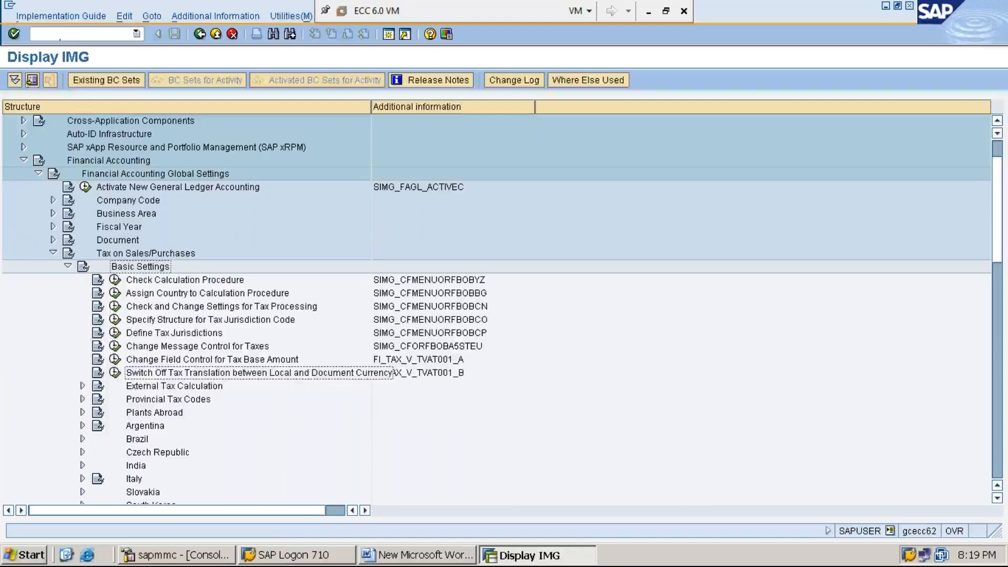
Step: Execute Check Calculation Procedure and choose the Define Procedures activity
{"action": "left_click", "coordinate": [184, 280]}
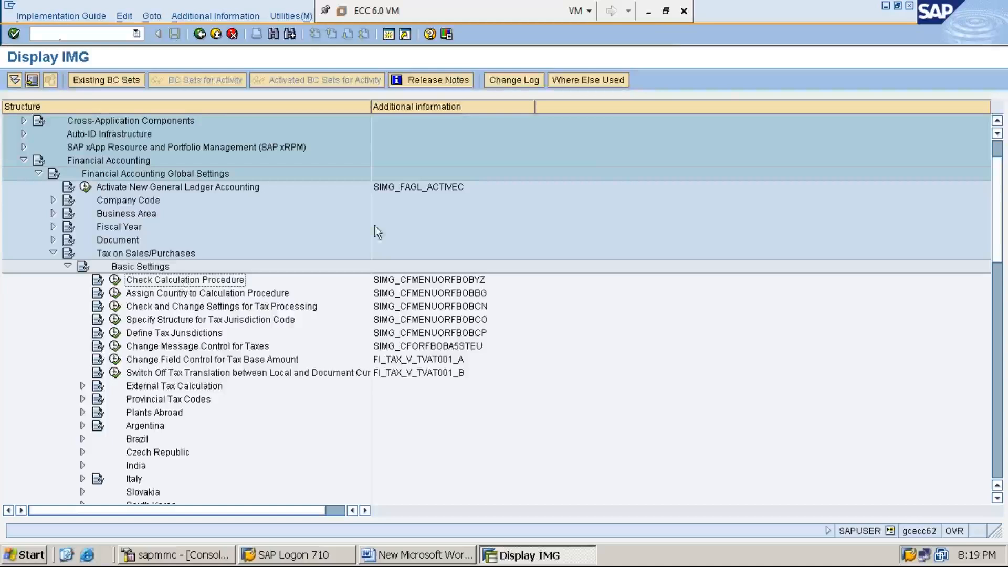
{"action": "left_click", "coordinate": [648, 12]}
{"action": "left_click", "coordinate": [491, 558]}
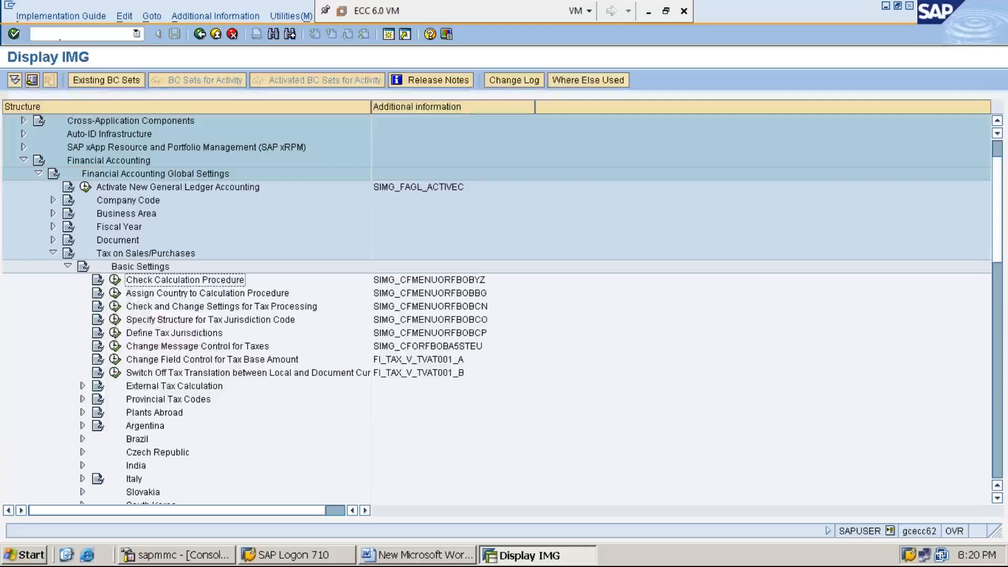
{"action": "left_click", "coordinate": [117, 282]}
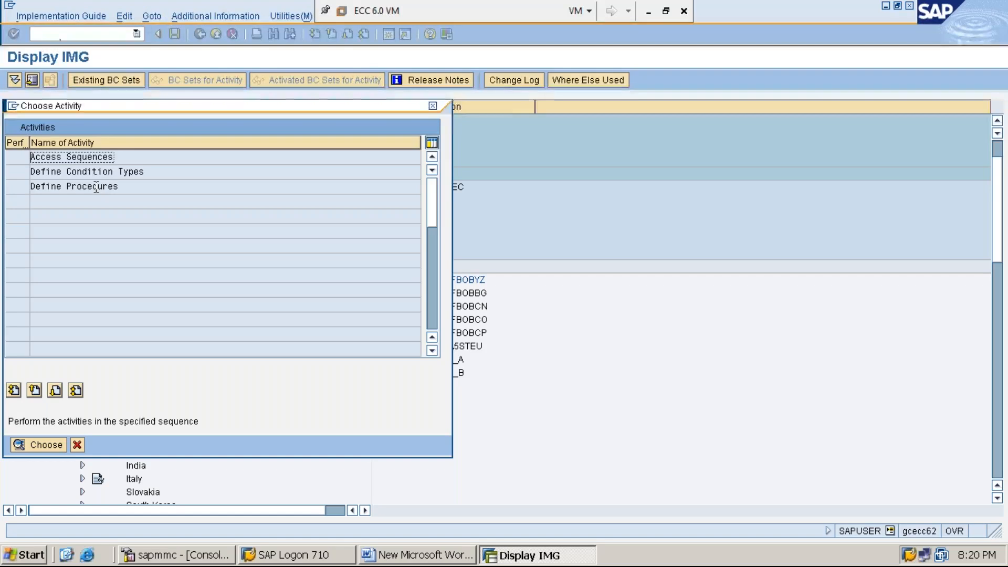
{"action": "double_click", "coordinate": [96, 187]}
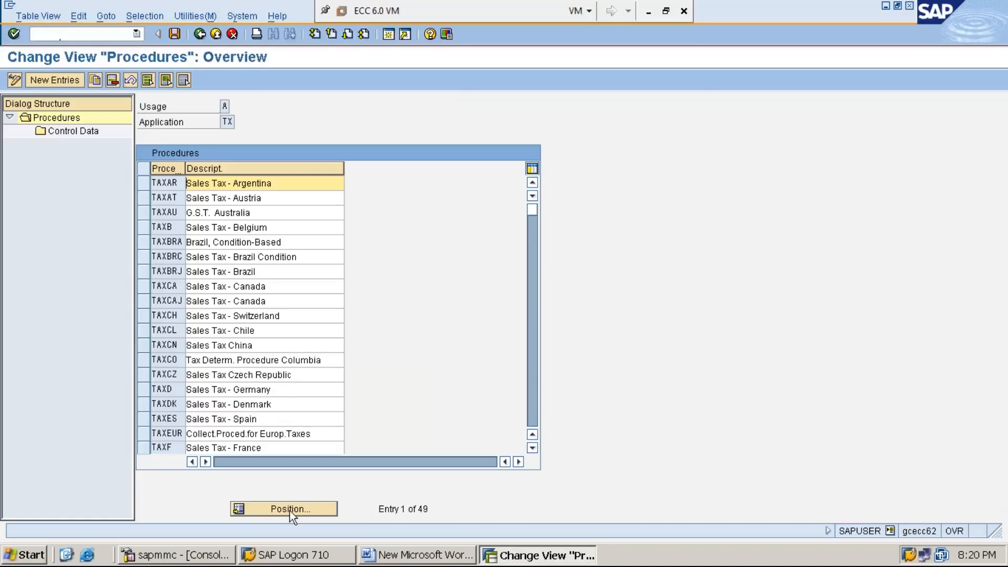
Step: Position the procedures list at TAXGB and widen the Procedure column
{"action": "left_click", "coordinate": [290, 509]}
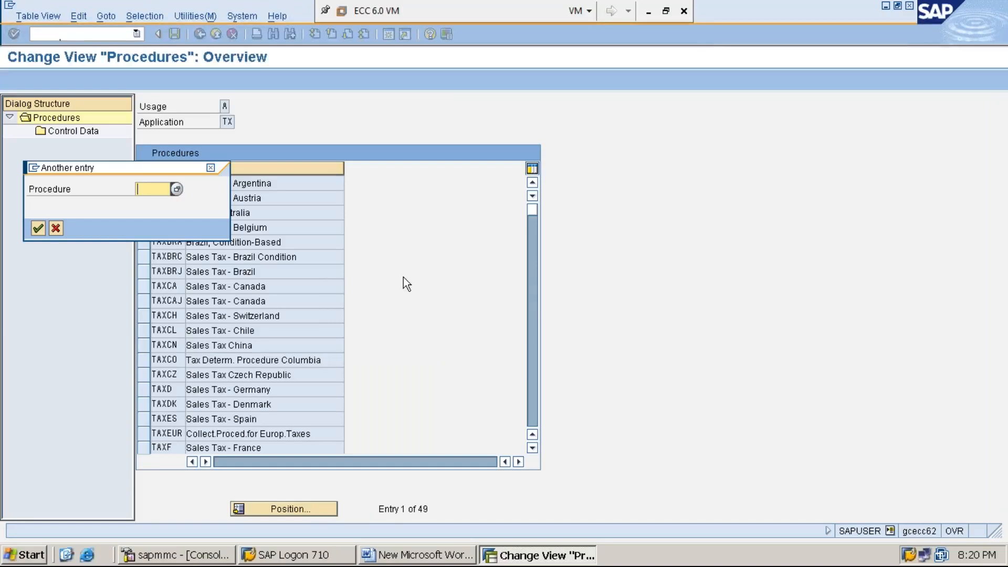
{"action": "type", "text": "TAX"}
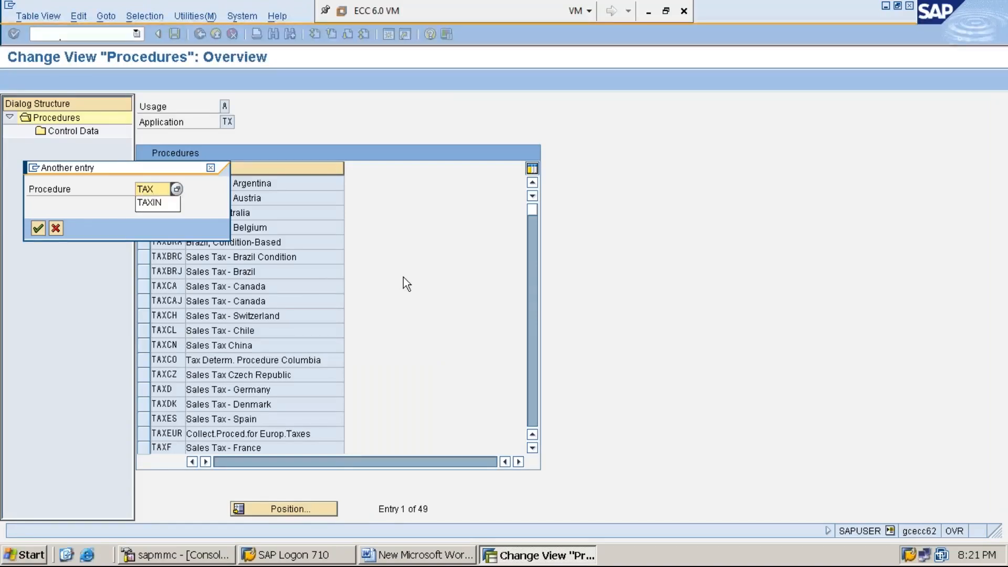
{"action": "type", "text": "GB"}
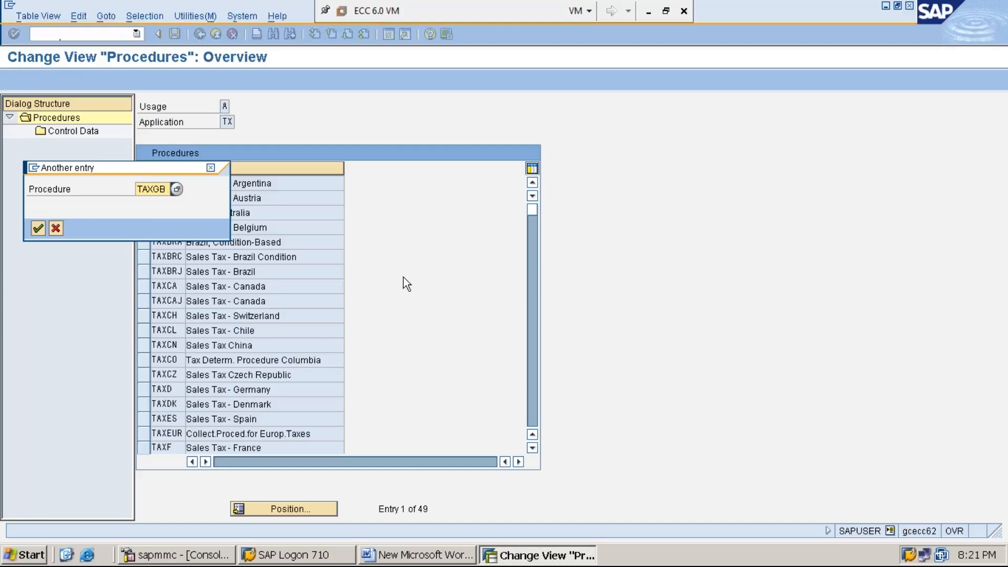
{"action": "key", "text": "Return"}
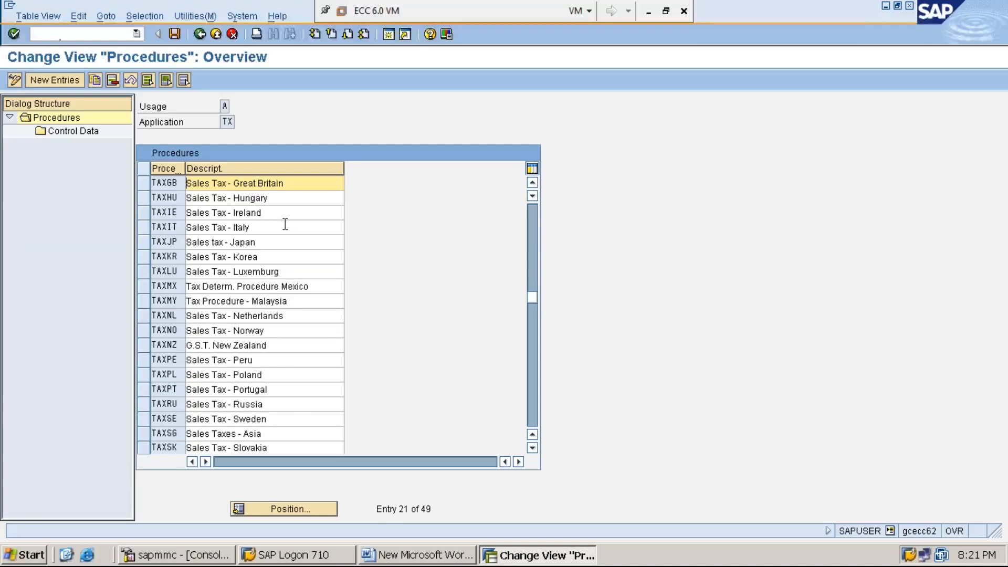
{"action": "left_click_drag", "start_coordinate": [185, 168], "coordinate": [220, 168]}
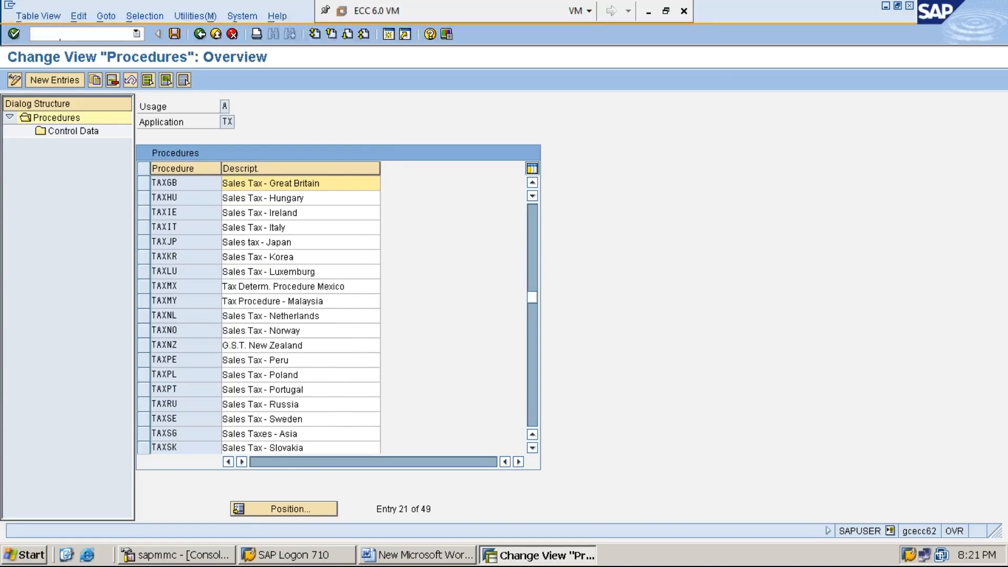
Step: Copy the TAXGB procedure as TAXIN with the description TAX PROCEDURE INDIA
{"action": "left_click", "coordinate": [147, 185]}
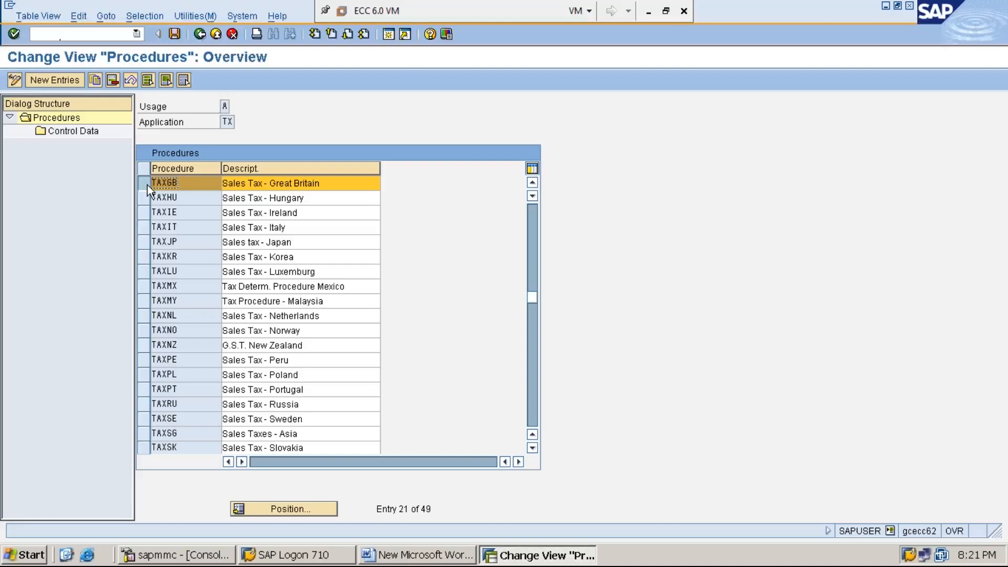
{"action": "left_click", "coordinate": [95, 80]}
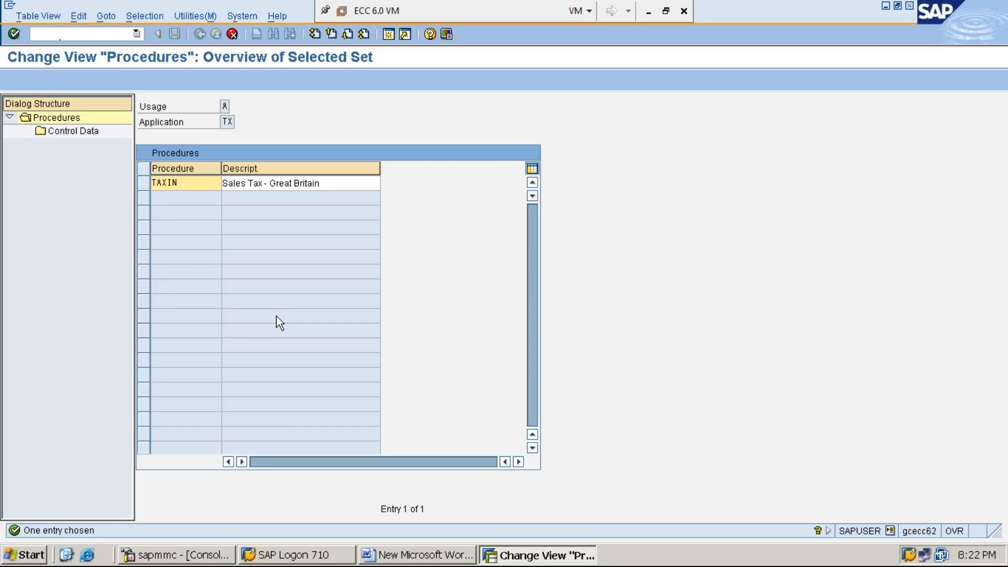
{"action": "left_click", "coordinate": [333, 184]}
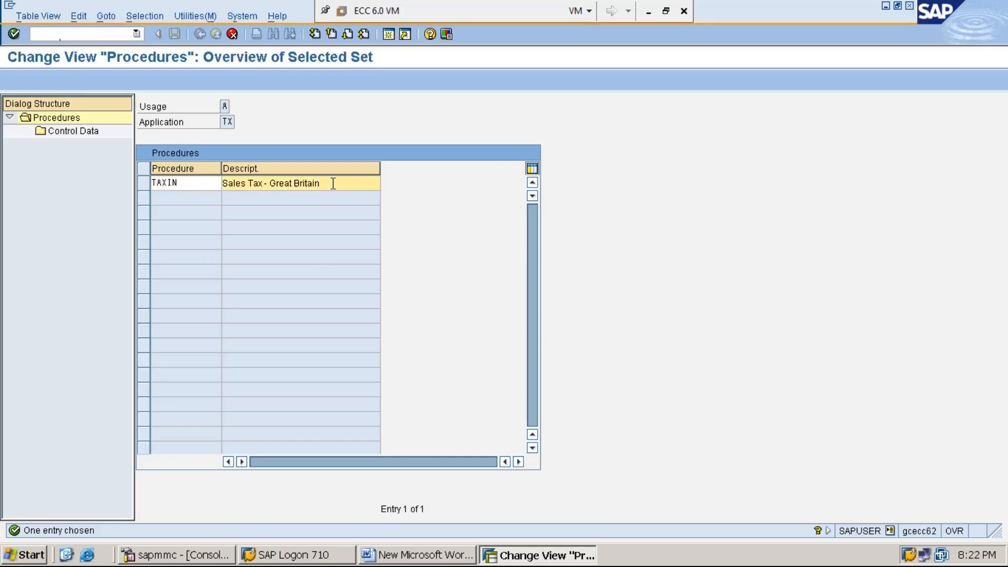
{"action": "key", "text": "BackSpace"}
{"action": "key", "text": "BackSpace"}
{"action": "key", "text": "BackSpace"}
{"action": "key", "text": "BackSpace"}
{"action": "key", "text": "BackSpace"}
{"action": "key", "text": "BackSpace"}
{"action": "key", "text": "BackSpace"}
{"action": "key", "text": "BackSpace"}
{"action": "key", "text": "BackSpace"}
{"action": "key", "text": "BackSpace"}
{"action": "key", "text": "BackSpace"}
{"action": "key", "text": "BackSpace"}
{"action": "key", "text": "BackSpace"}
{"action": "key", "text": "BackSpace"}
{"action": "key", "text": "BackSpace"}
{"action": "key", "text": "BackSpace"}
{"action": "key", "text": "BackSpace"}
{"action": "key", "text": "BackSpace"}
{"action": "key", "text": "BackSpace"}
{"action": "key", "text": "BackSpace"}
{"action": "key", "text": "BackSpace"}
{"action": "type", "text": "TAX PROCED"}
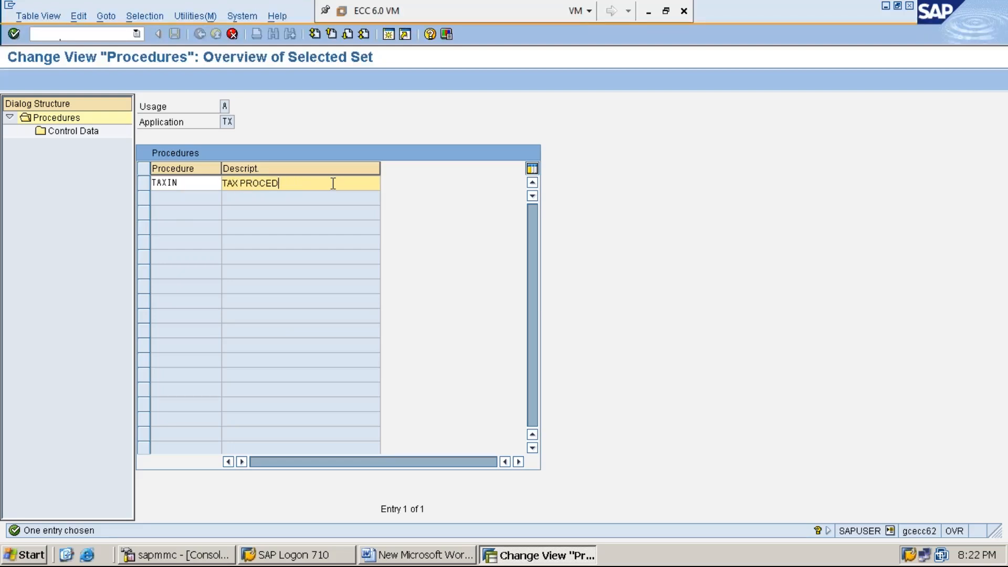
{"action": "type", "text": "URE INDIA"}
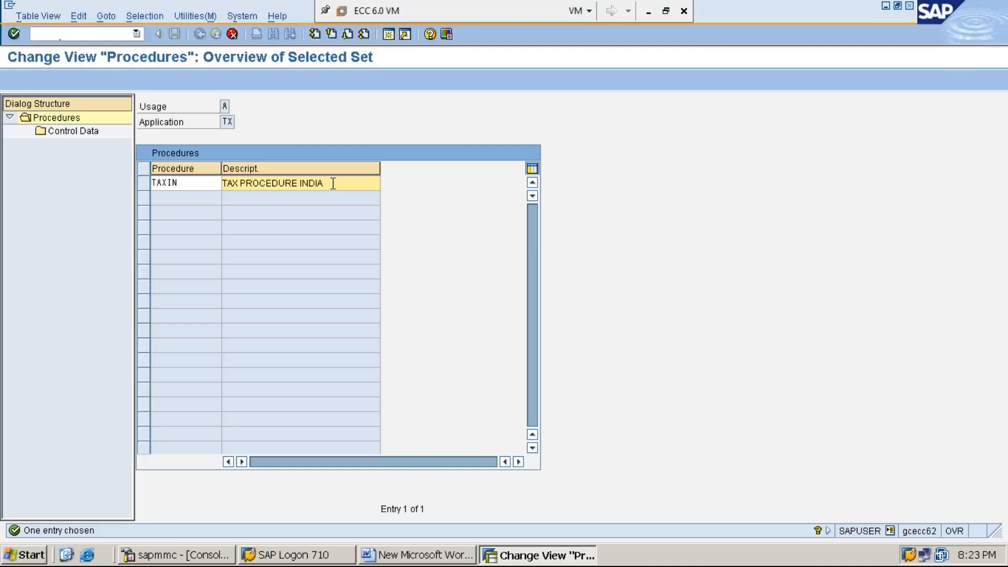
Step: Confirm the TAXIN copy with all dependent entries and save the procedures
{"action": "key", "text": "F6"}
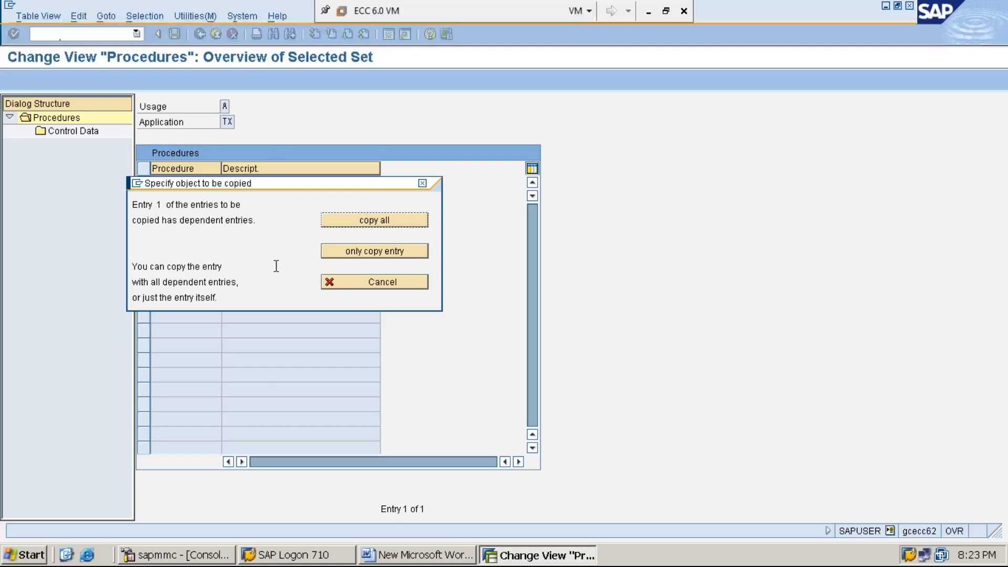
{"action": "left_click", "coordinate": [383, 223]}
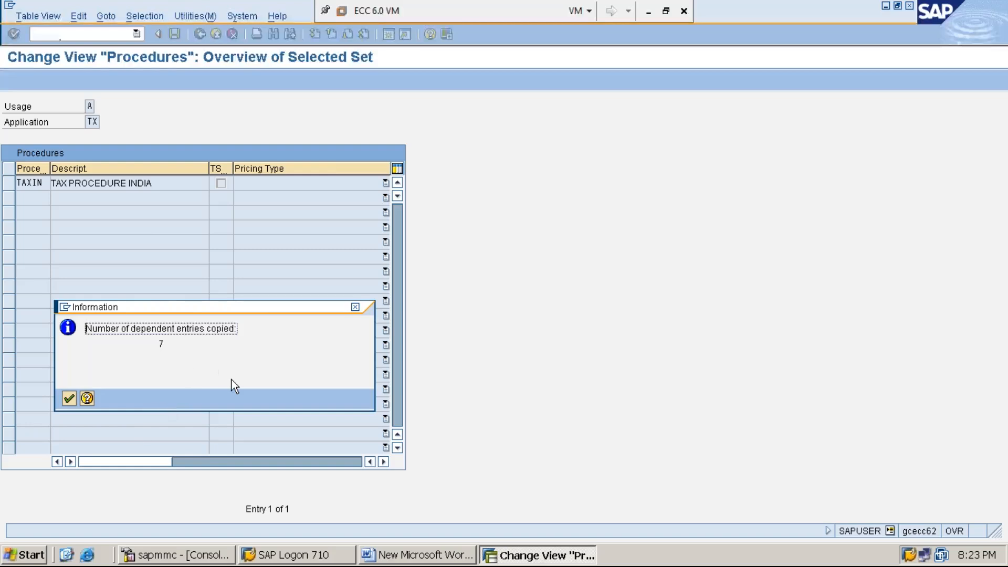
{"action": "key", "text": "Return"}
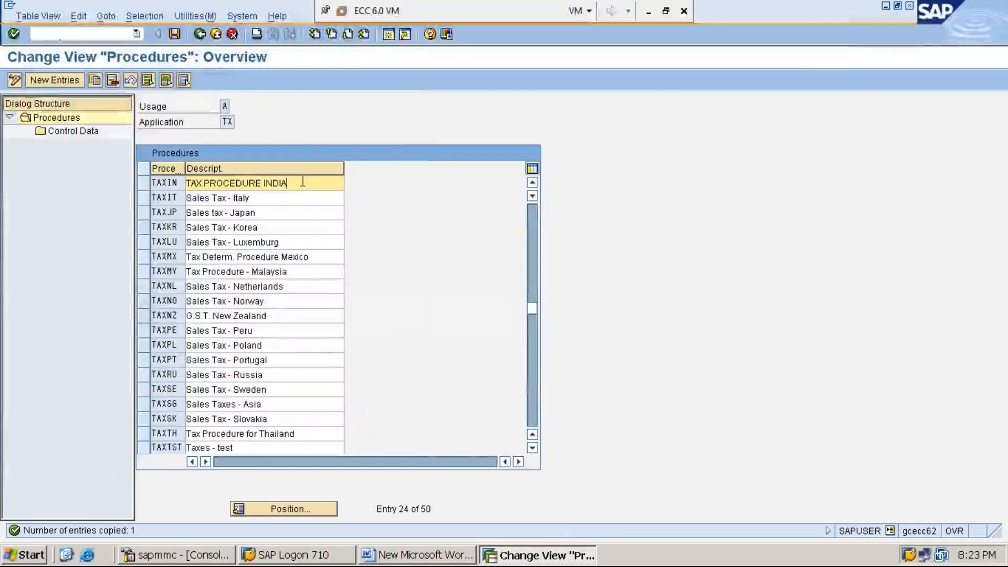
{"action": "left_click", "coordinate": [175, 35]}
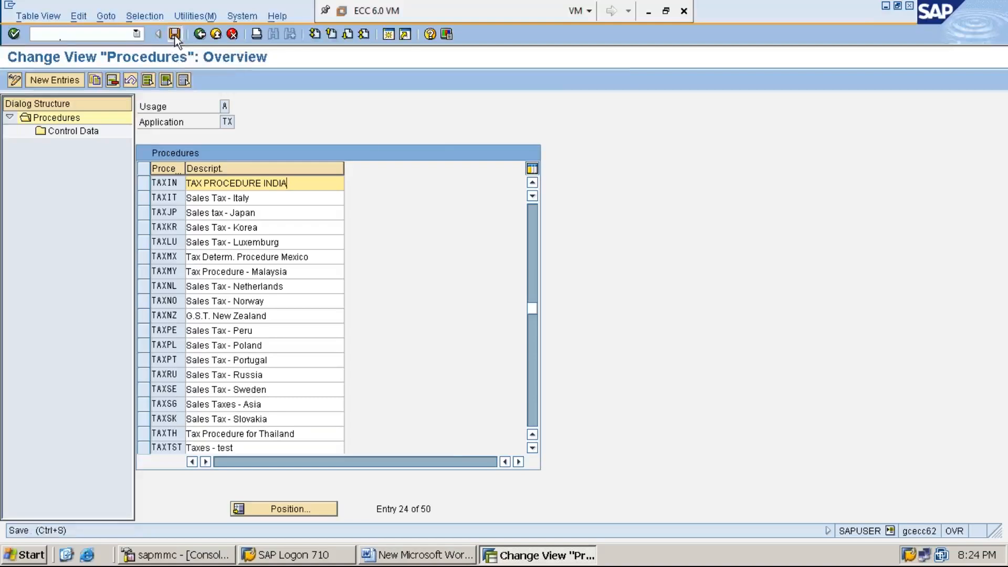